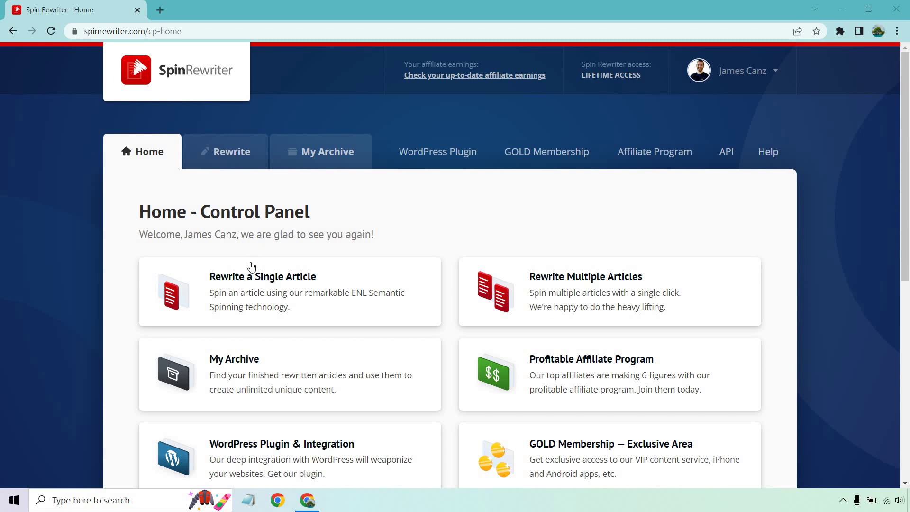
Start a single-article rewrite and paste in the affiliate marketing article.
left_click(303, 300)
key("ctrl+v")
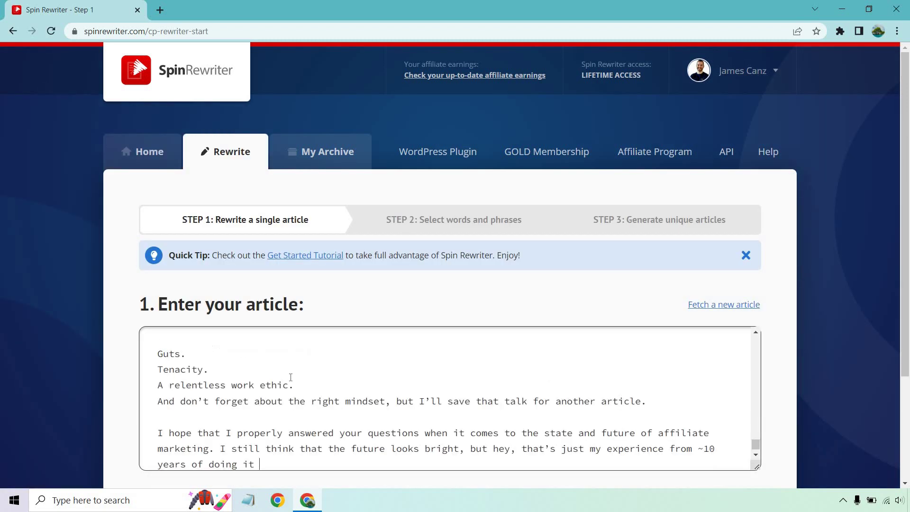
scroll(309, 371, "up", 15)
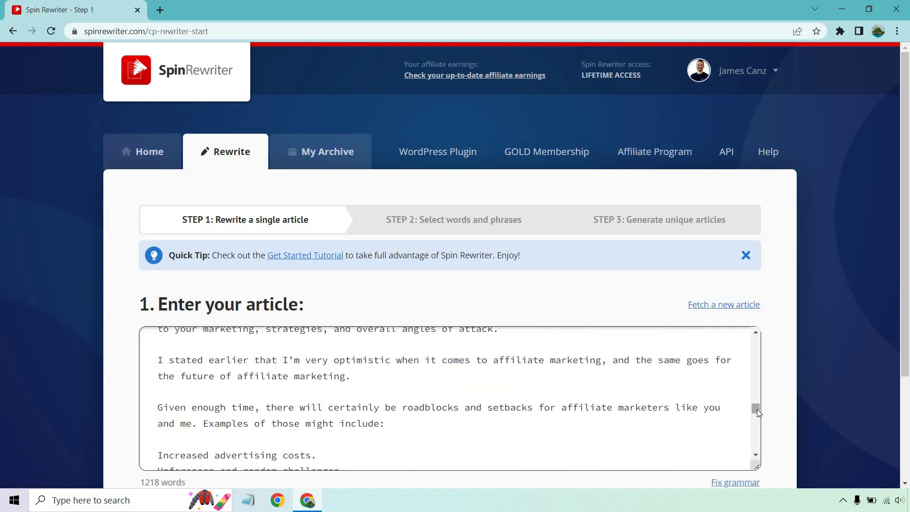
left_click_drag(755, 408, 754, 337)
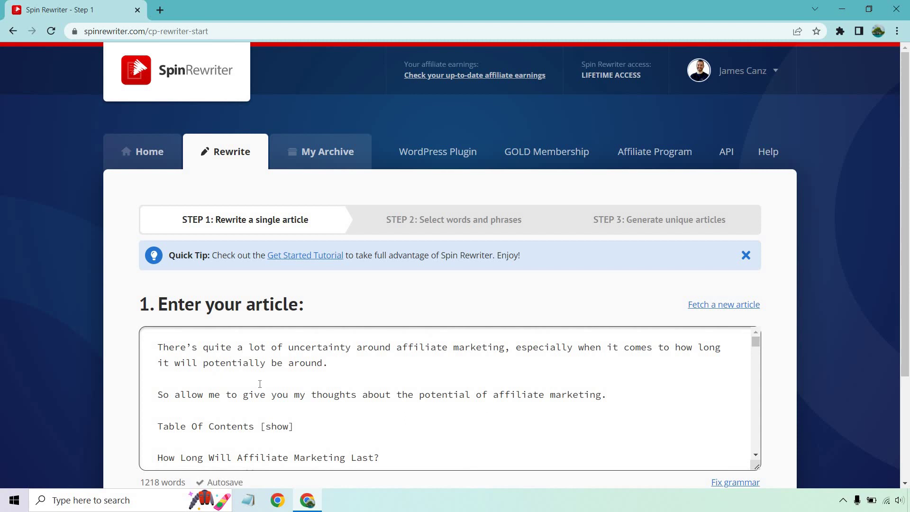
Delete the 'Table Of Contents [show]' line and the duplicate lowercase heading, leaving 1208 words.
left_click_drag(297, 426, 144, 429)
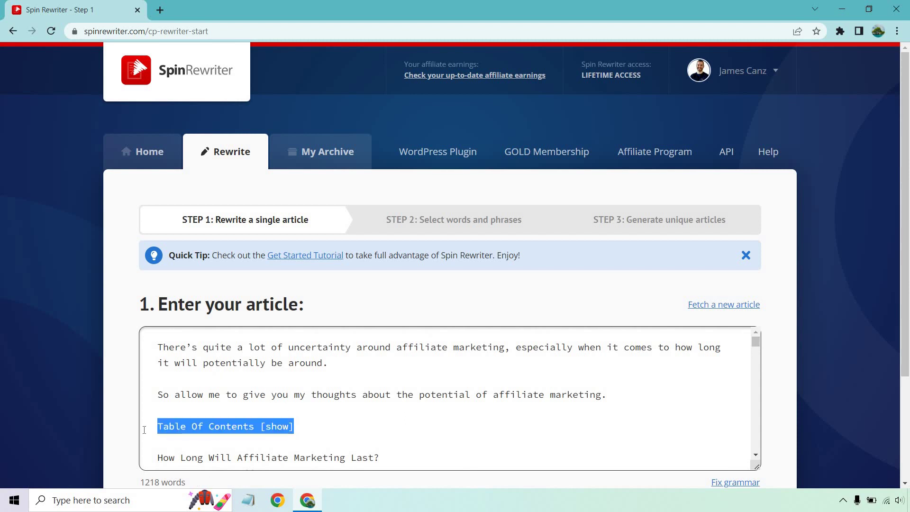
key("Delete")
key("Delete")
key("Delete")
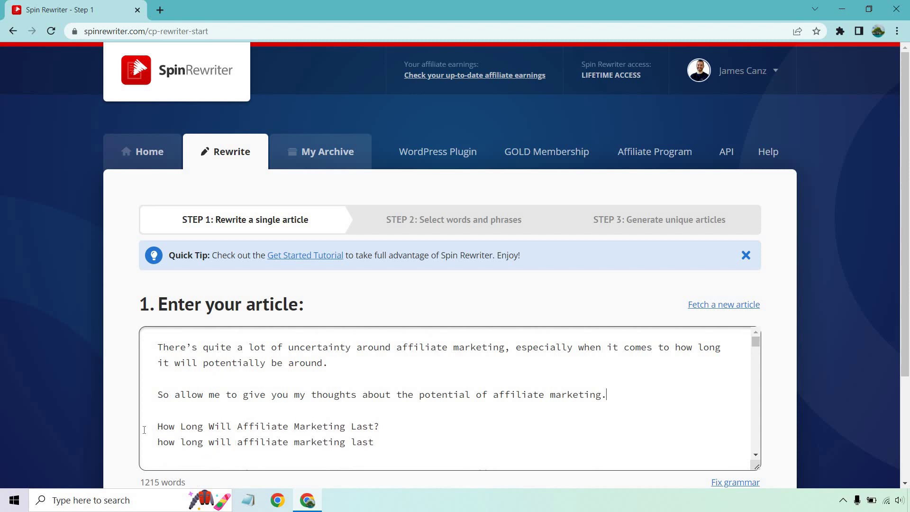
scroll(432, 386, "down", 2)
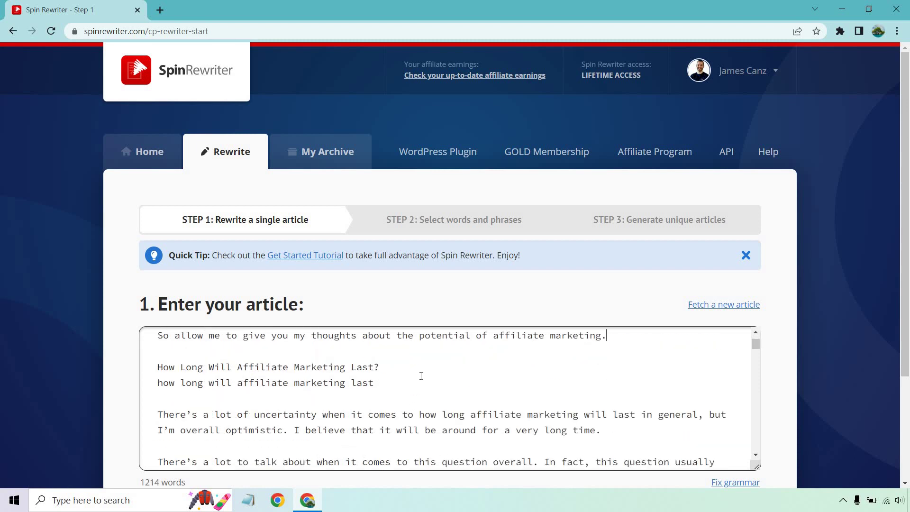
left_click_drag(396, 387, 158, 377)
key("BackSpace")
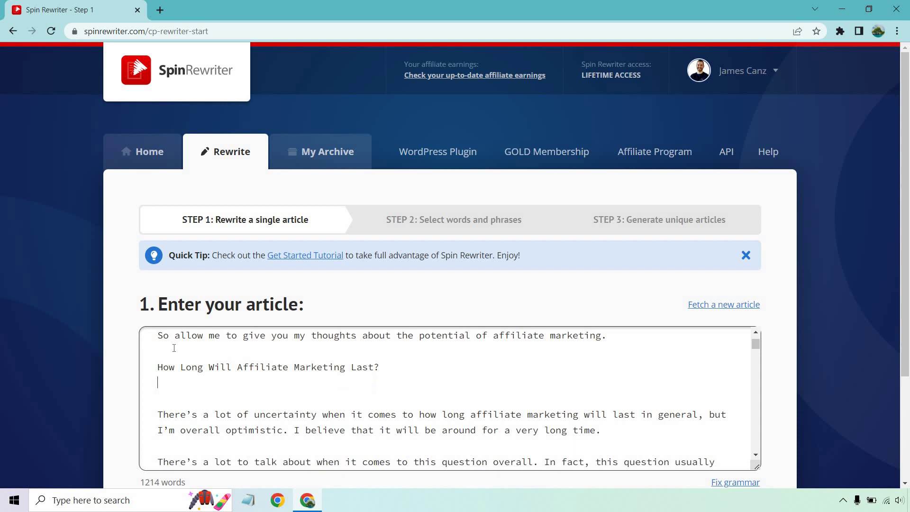
key("BackSpace")
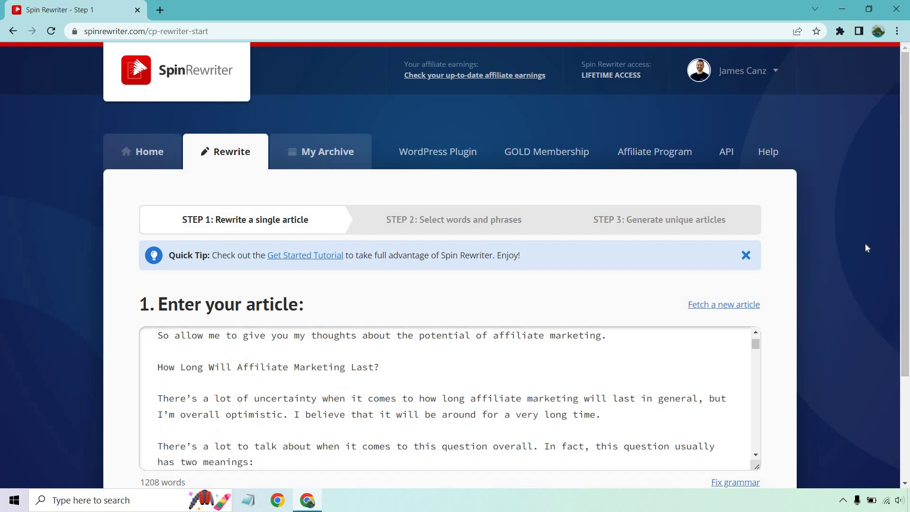
scroll(865, 243, "down", 3)
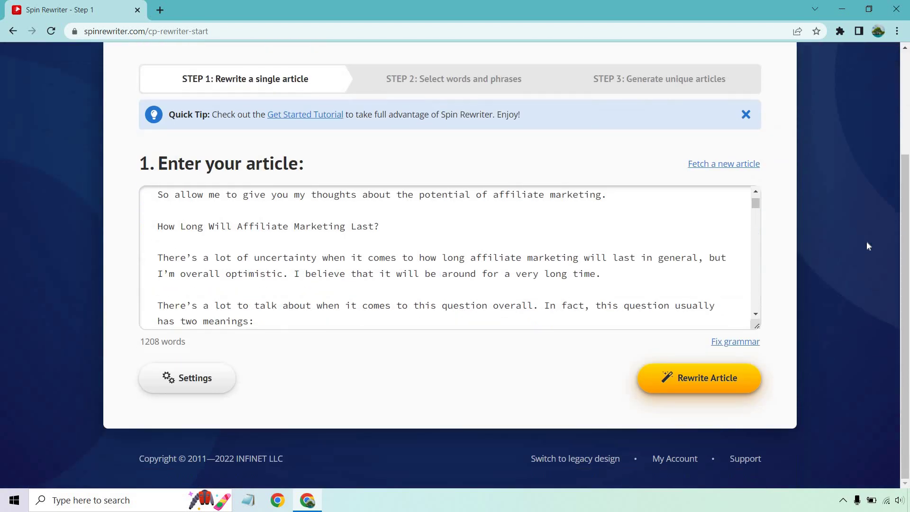
Open the rewrite Settings at the Words & Phrases tab.
left_click(194, 377)
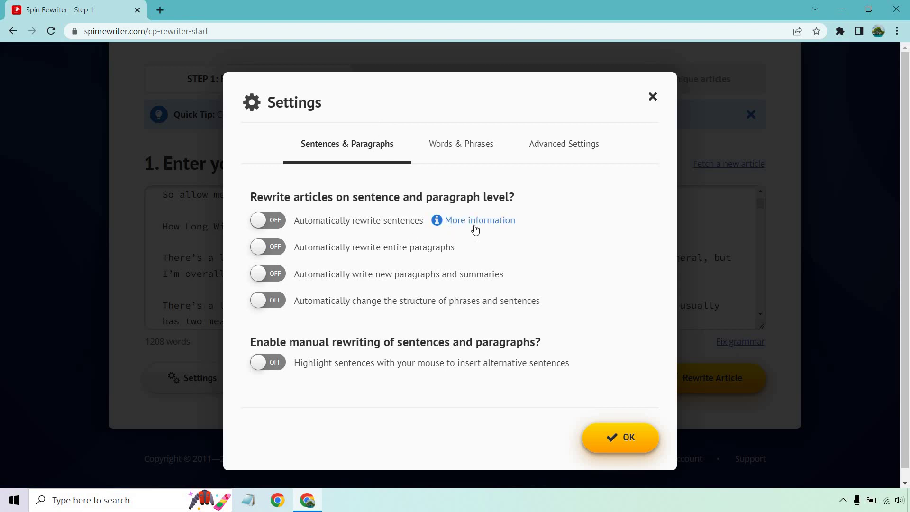
mouse_move(492, 254)
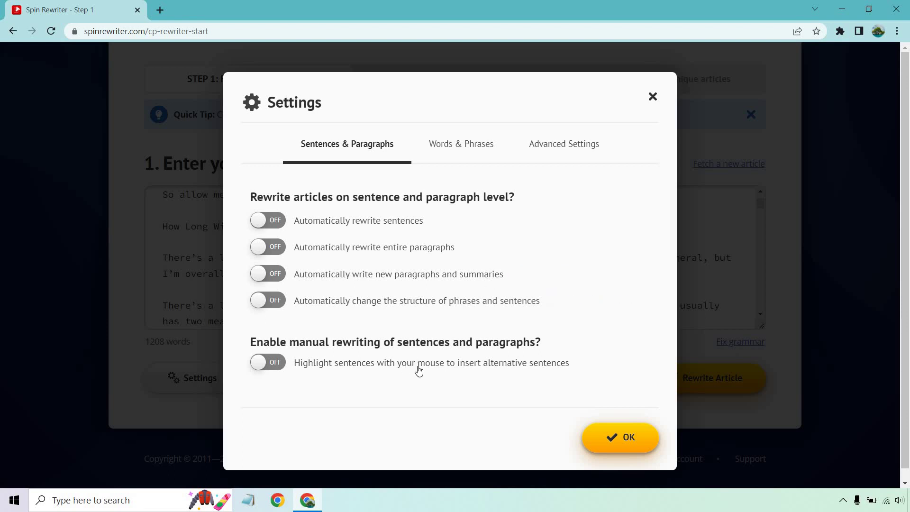
left_click(455, 150)
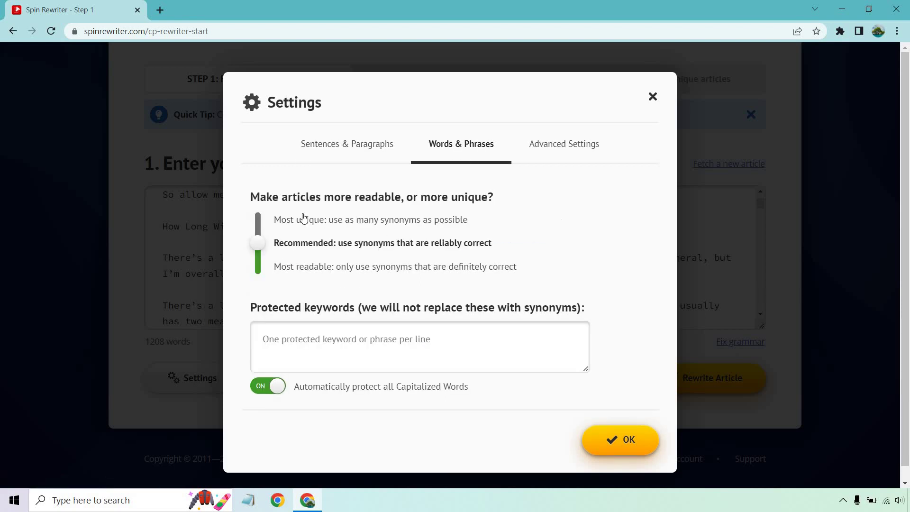
Keep synonym use at Recommended, turn off Automatically protect all Capitalized Words, then view Advanced Settings.
left_click(258, 221)
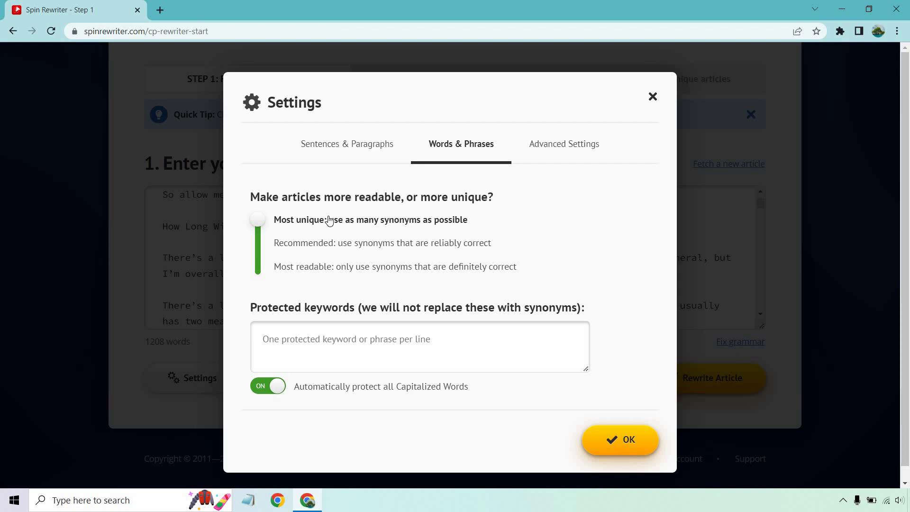
left_click(262, 242)
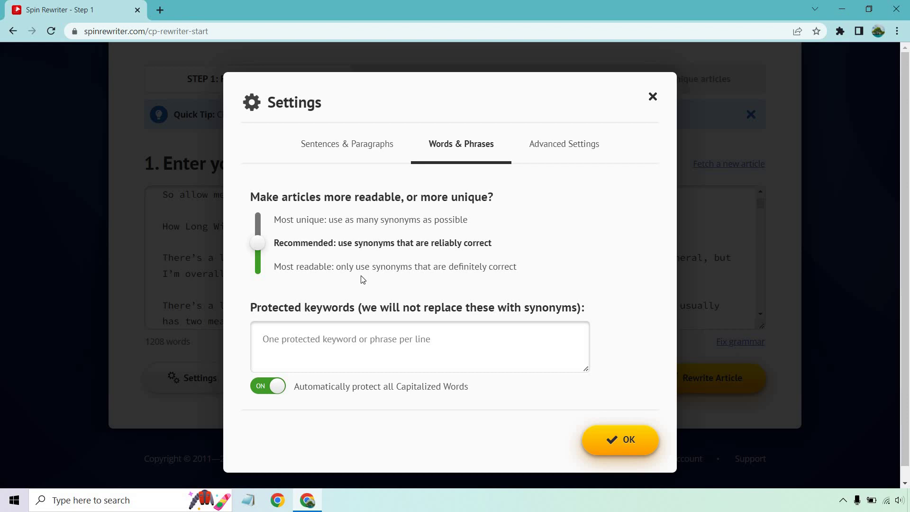
left_click(269, 385)
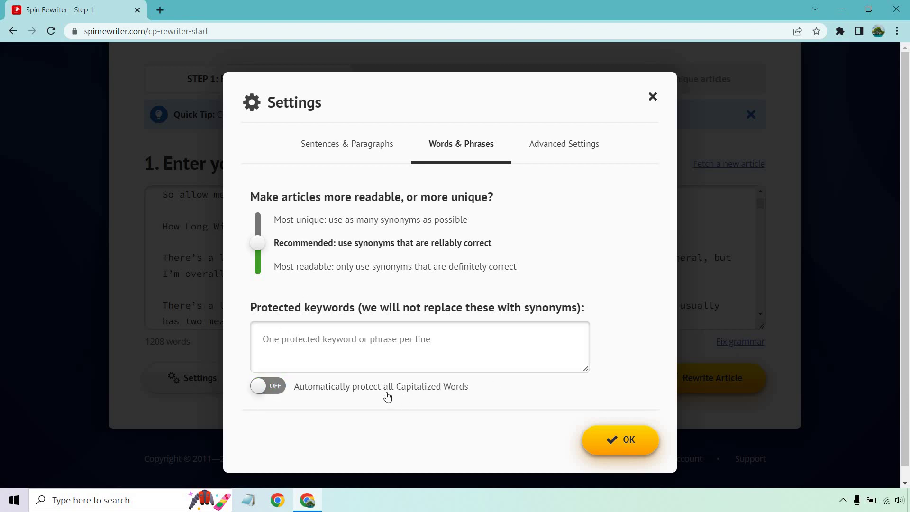
left_click(366, 345)
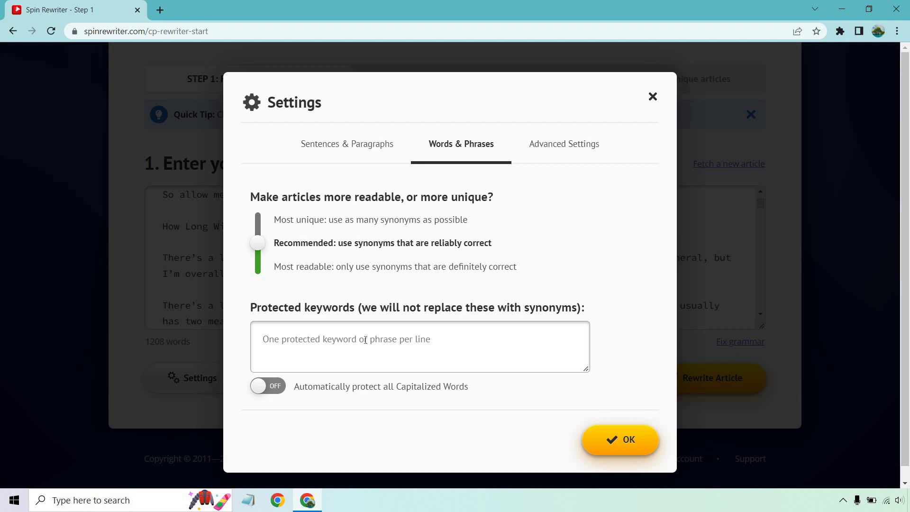
left_click(564, 145)
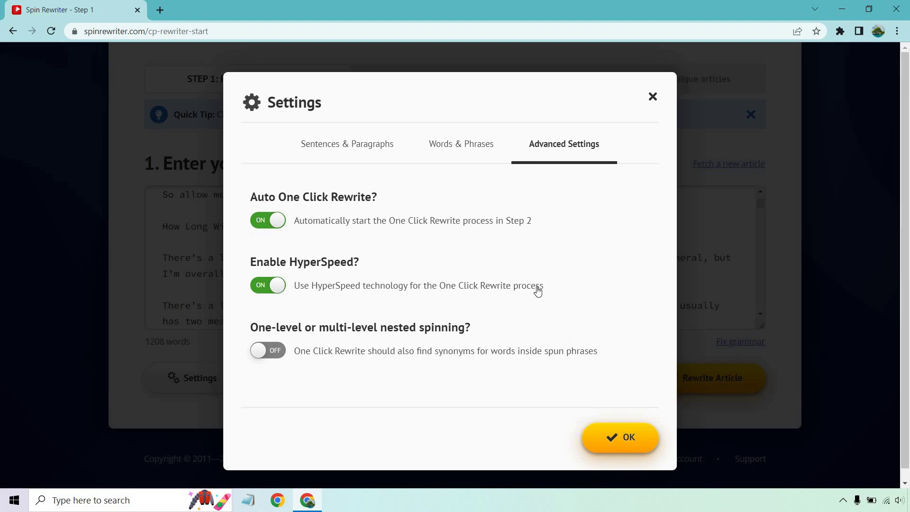
Leave Auto One Click Rewrite and HyperSpeed on and confirm the settings with OK.
mouse_move(579, 287)
left_click(605, 438)
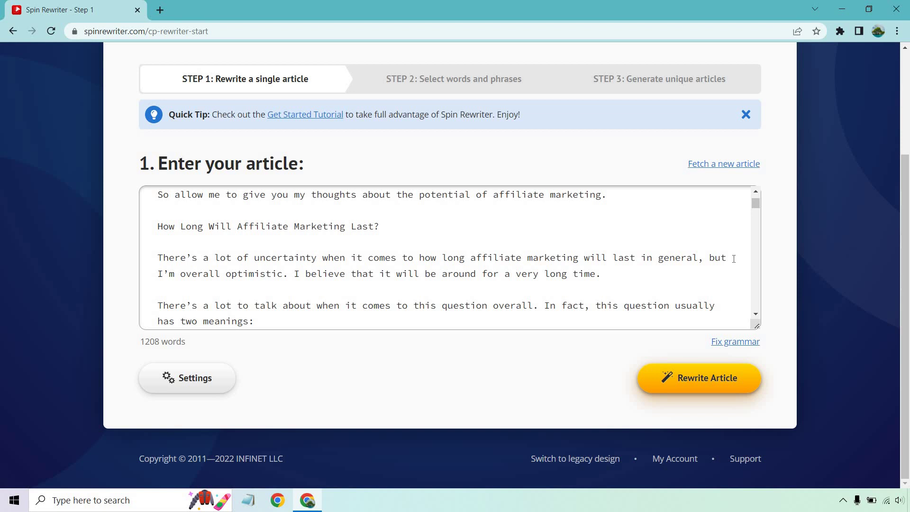
Run Rewrite Article on the 1208-word article to reach Step 2 with braced synonyms.
left_click(710, 382)
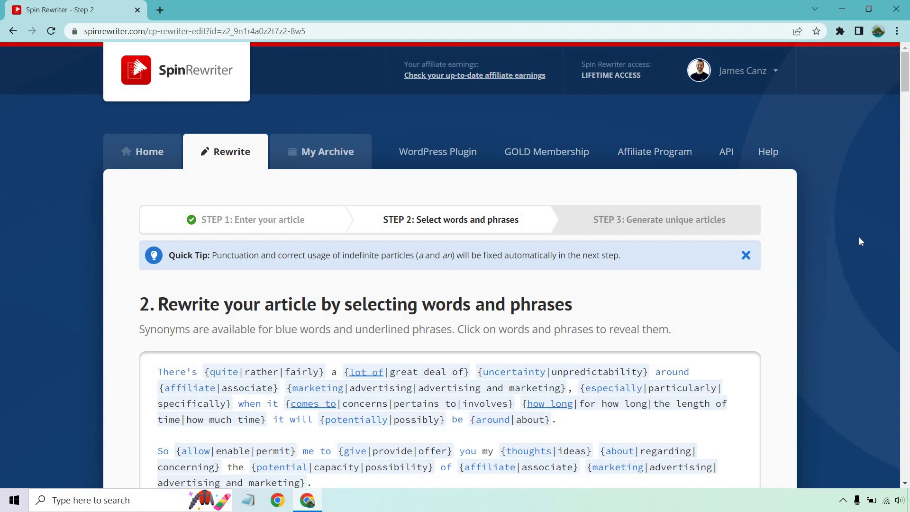
Check the synonym options for 'uncertainty', scroll through the spun article, and finalize it.
scroll(841, 192, "down", 1)
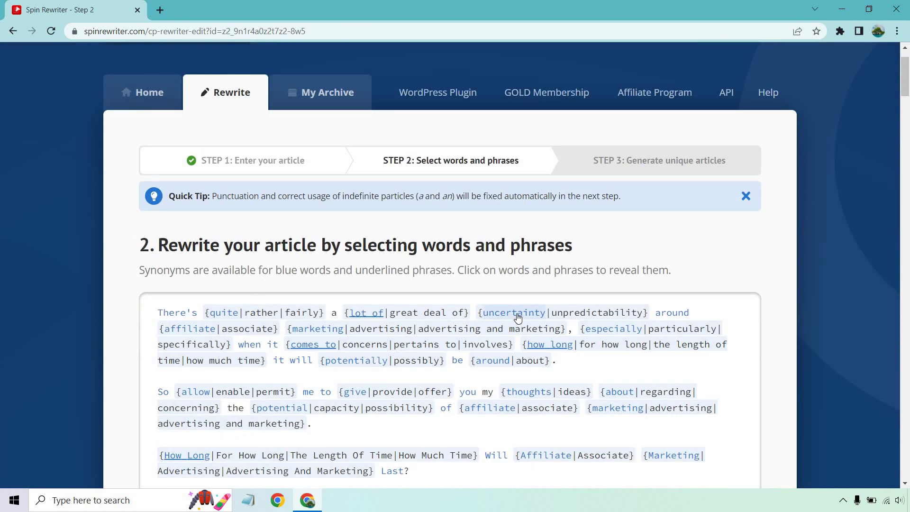
left_click(516, 314)
scroll(516, 412, "down", 4)
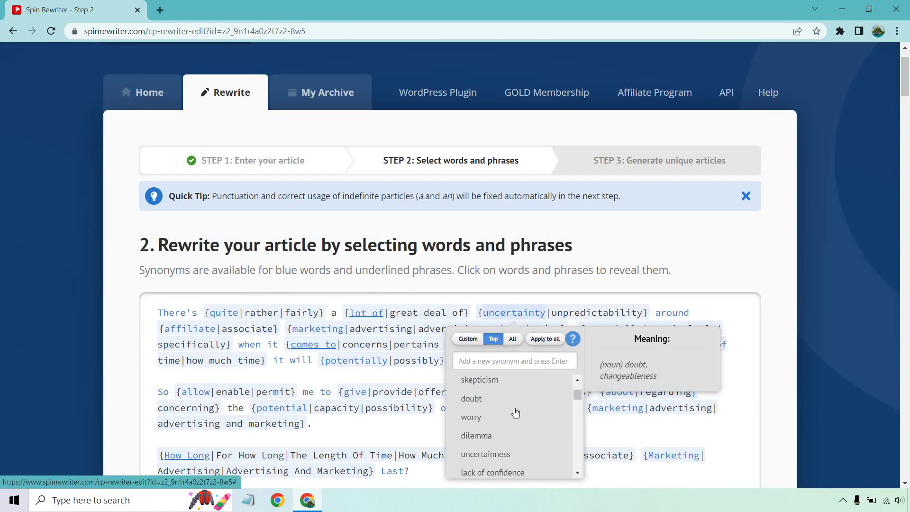
scroll(516, 413, "up", 4)
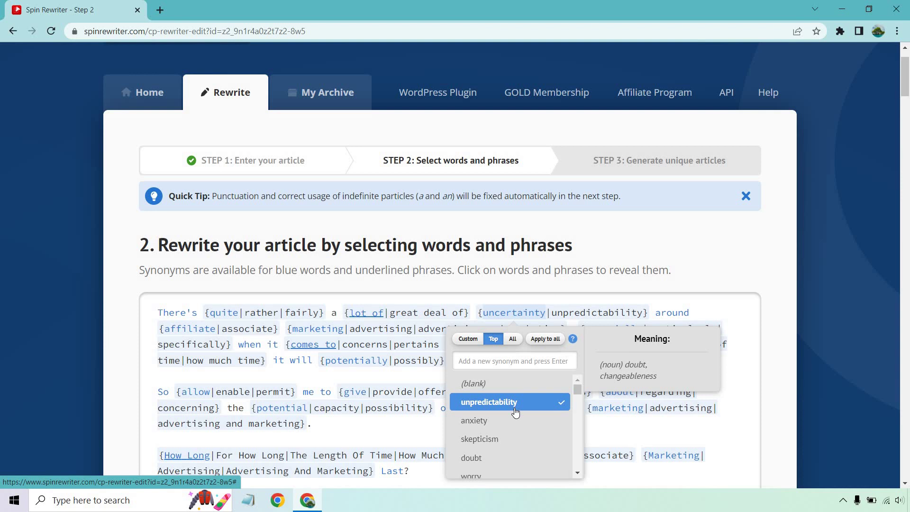
scroll(516, 413, "down", 3)
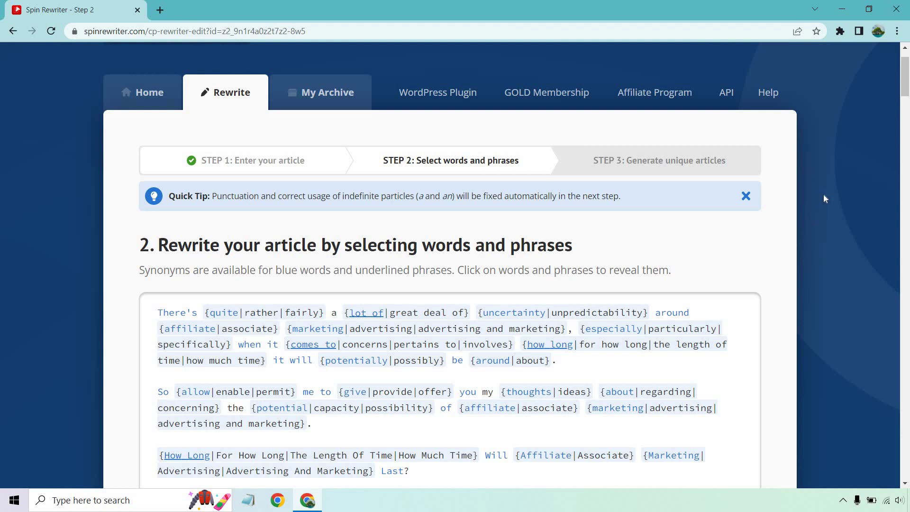
scroll(824, 198, "down", 3)
scroll(823, 189, "down", 5)
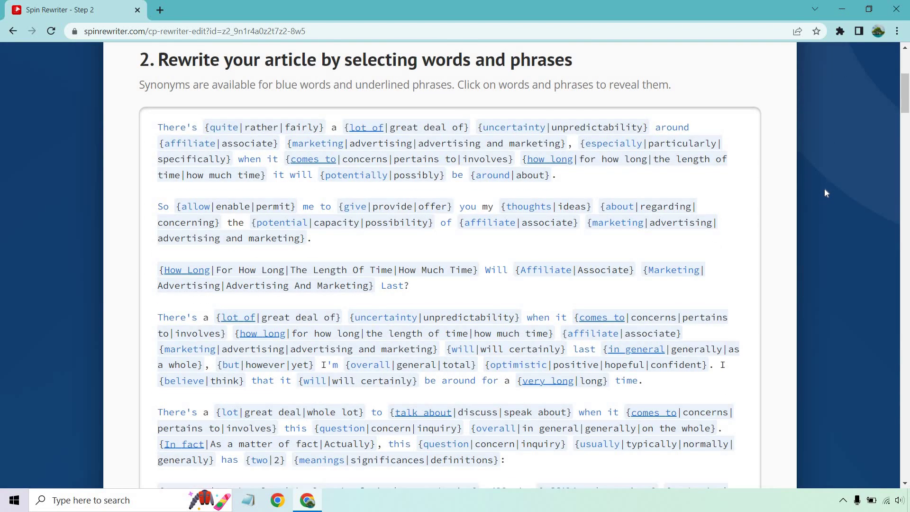
left_click_drag(908, 125, 906, 455)
scroll(824, 198, "down", 2)
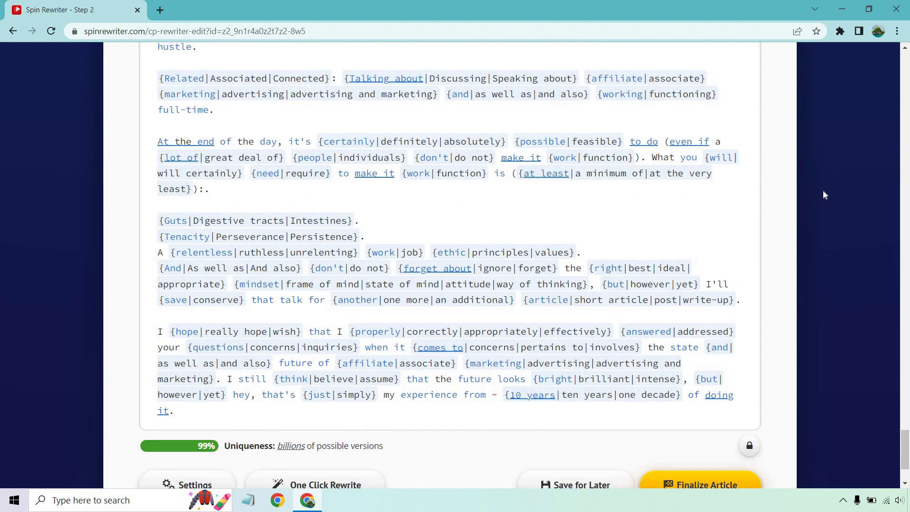
scroll(824, 190, "down", 2)
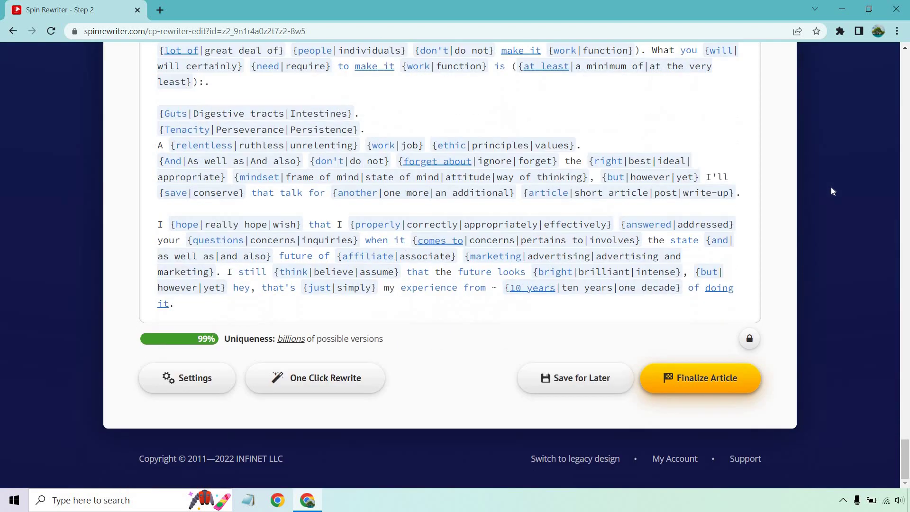
left_click(720, 381)
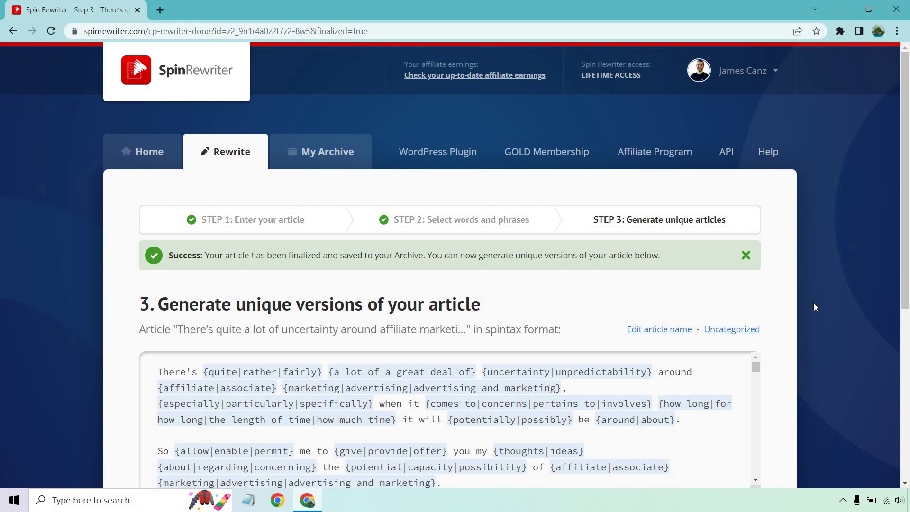
Scroll the Step 3 page to view the spintax and the Generate a Unique Article button.
scroll(813, 301, "down", 3)
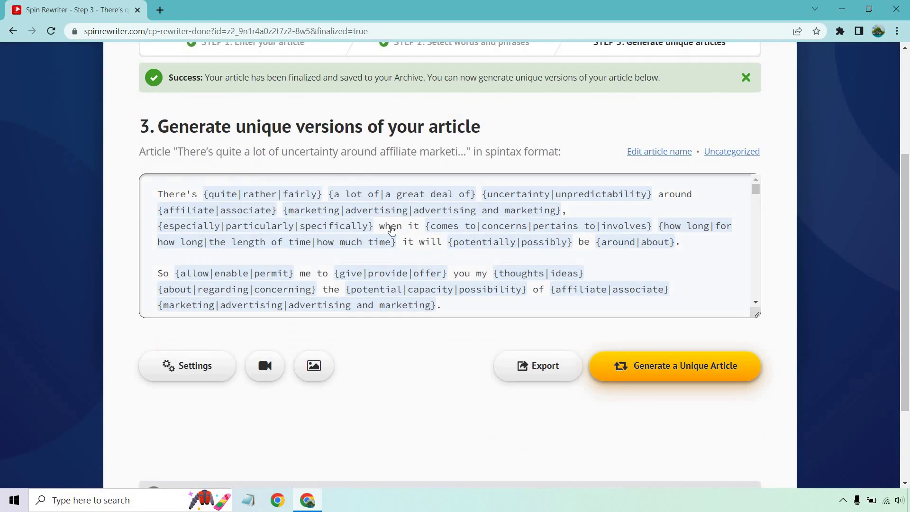
scroll(391, 231, "down", 2)
scroll(390, 229, "up", 2)
Make the first paragraph always say 'affiliate' by removing the associate option and its braces.
left_click(247, 211)
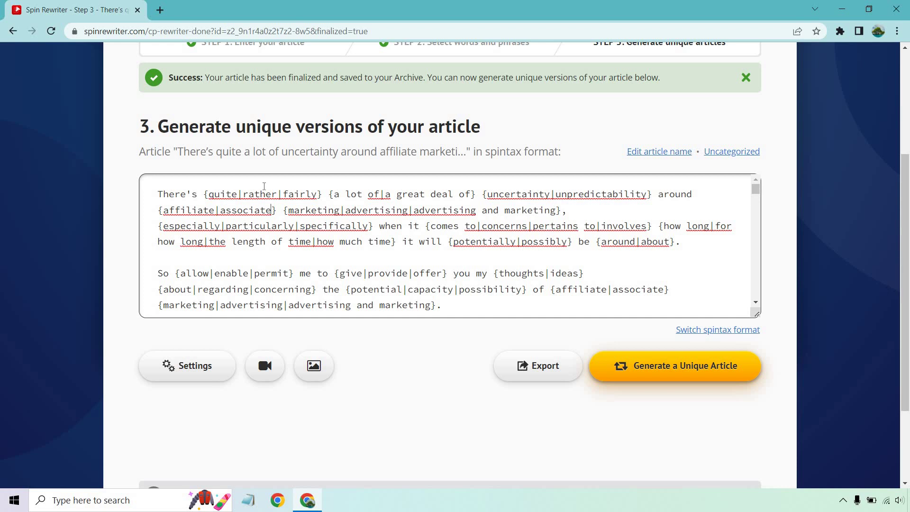
key("BackSpace")
key("BackSpace")
key("BackSpace")
key("BackSpace")
key("BackSpace")
key("BackSpace")
key("BackSpace")
key("BackSpace")
key("BackSpace")
key("BackSpace")
key("BackSpace")
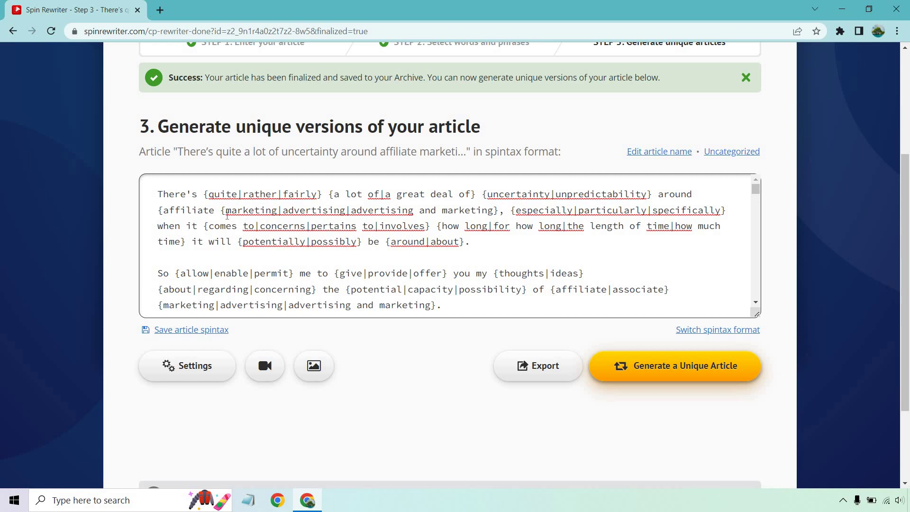
key("BackSpace")
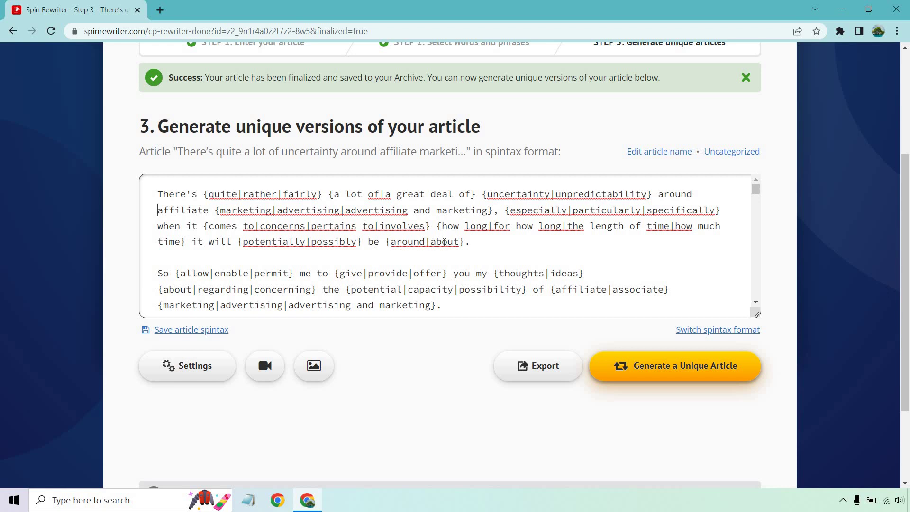
Change the first sentence's closing set {around|about} to {be around|last}.
left_click(368, 242)
type("{")
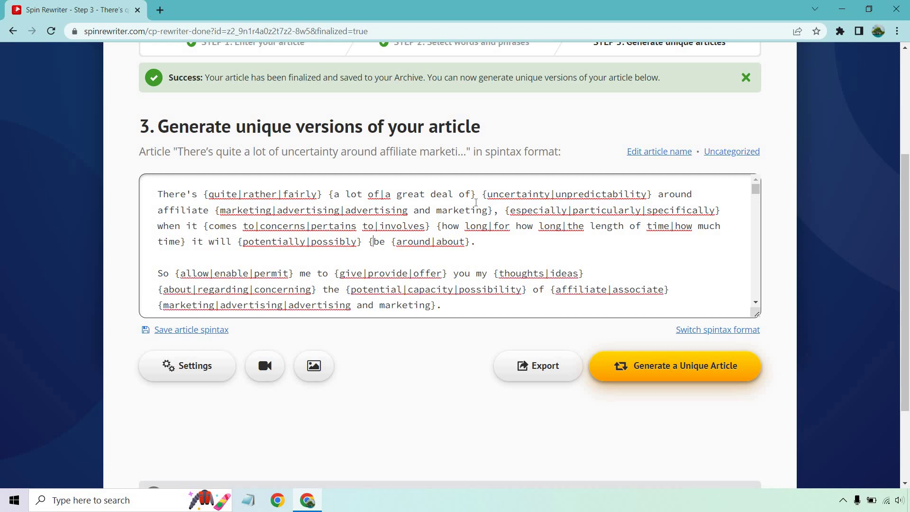
key("Delete")
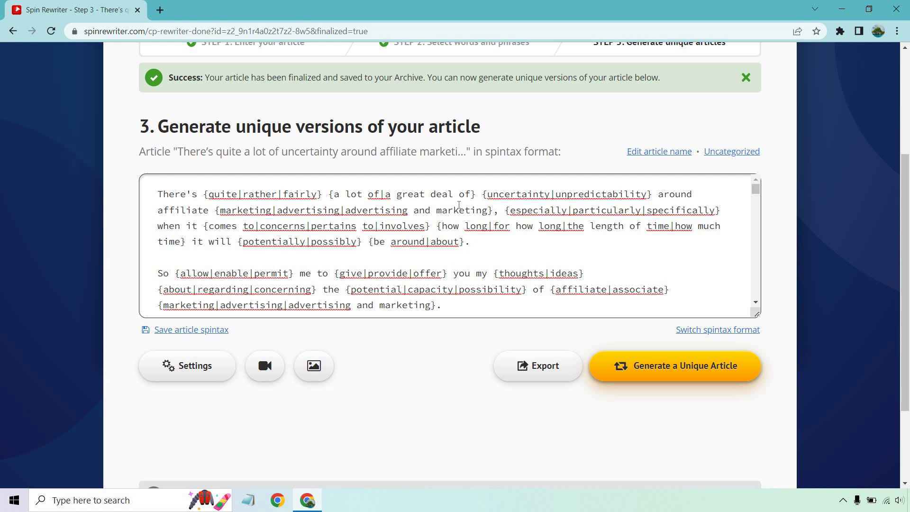
left_click_drag(459, 242, 429, 242)
key("BackSpace")
type("last")
left_click_drag(465, 241, 156, 194)
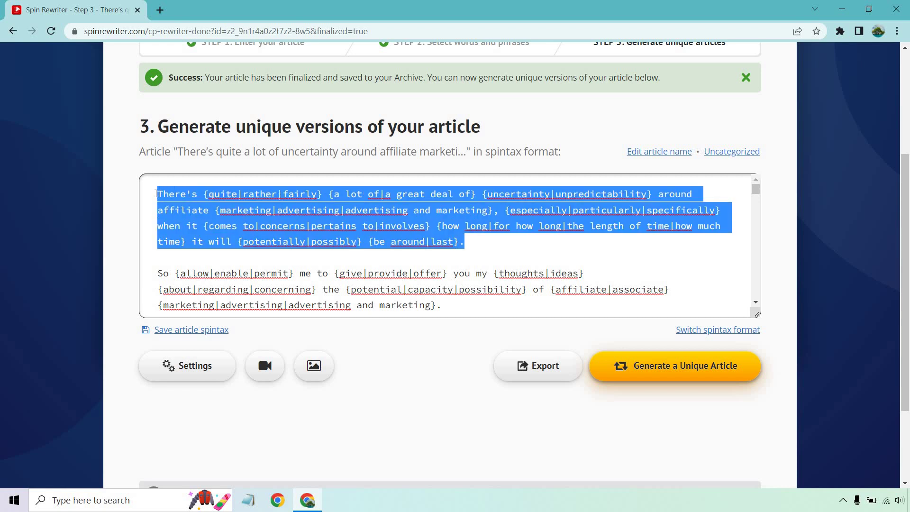
left_click(480, 241)
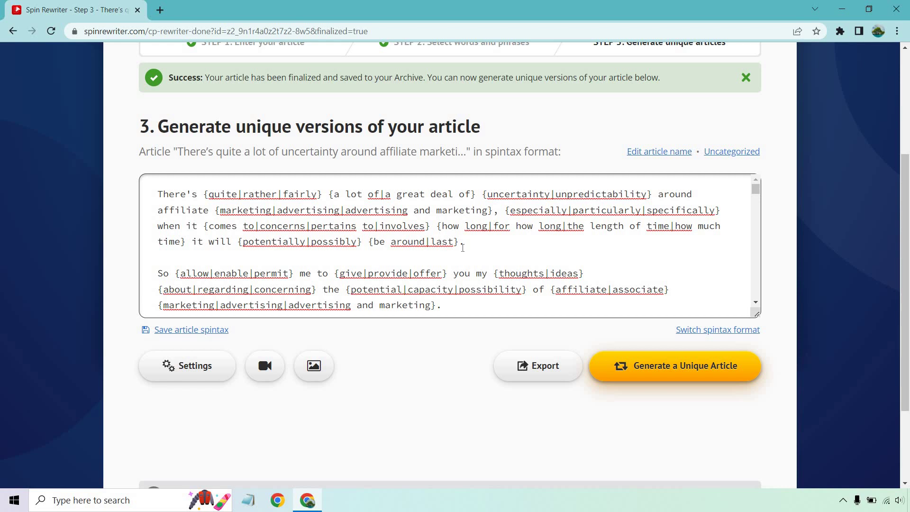
left_click_drag(474, 240, 116, 192)
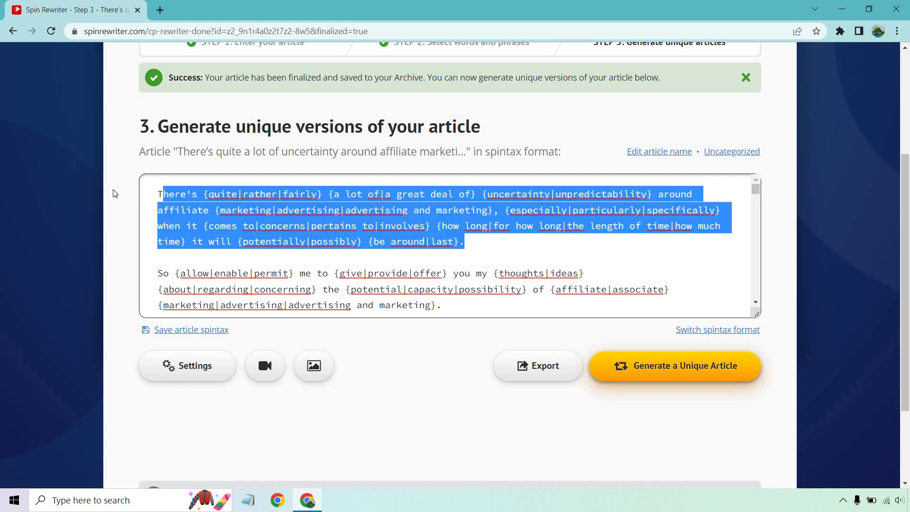
Generate a unique article, then another version, and select the generated paragraph.
left_click(714, 366)
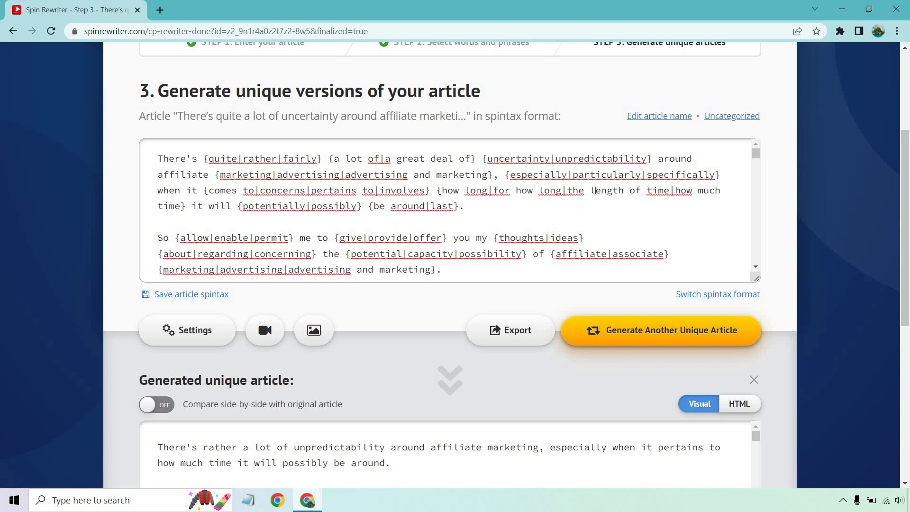
left_click(674, 334)
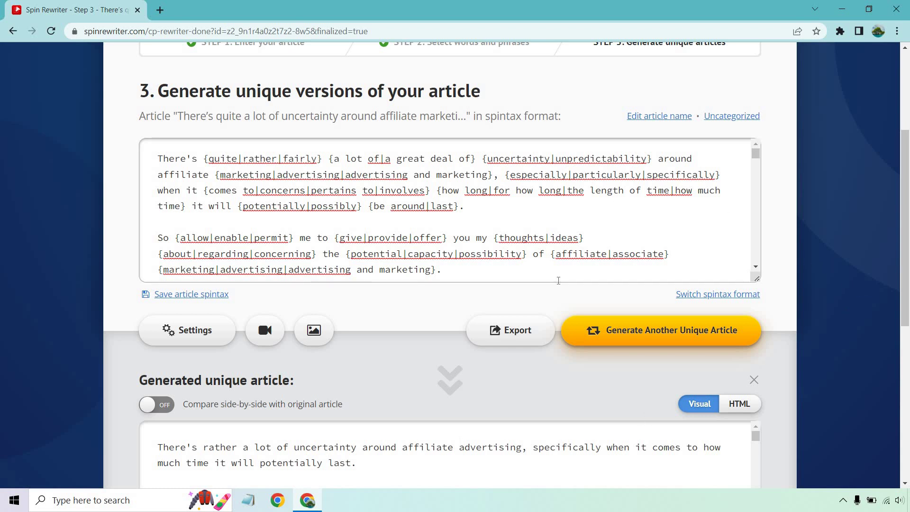
triple_click(266, 455)
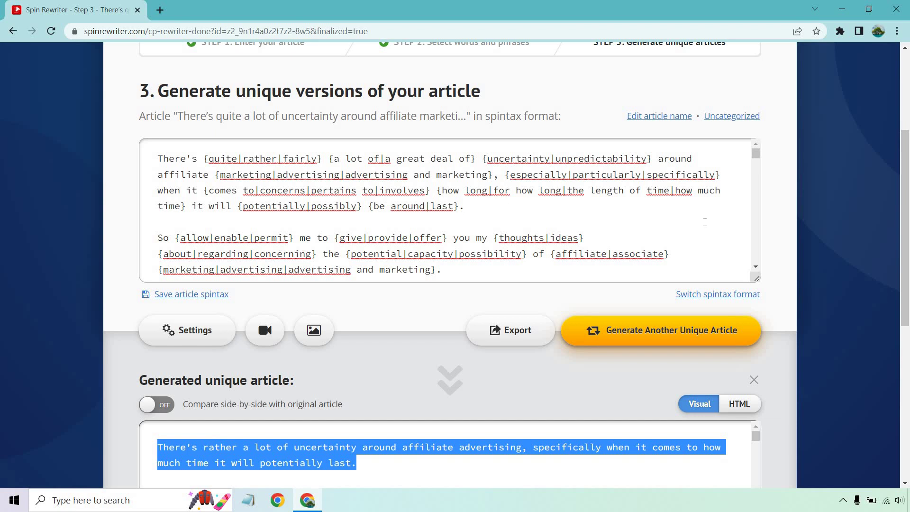
left_click(756, 268)
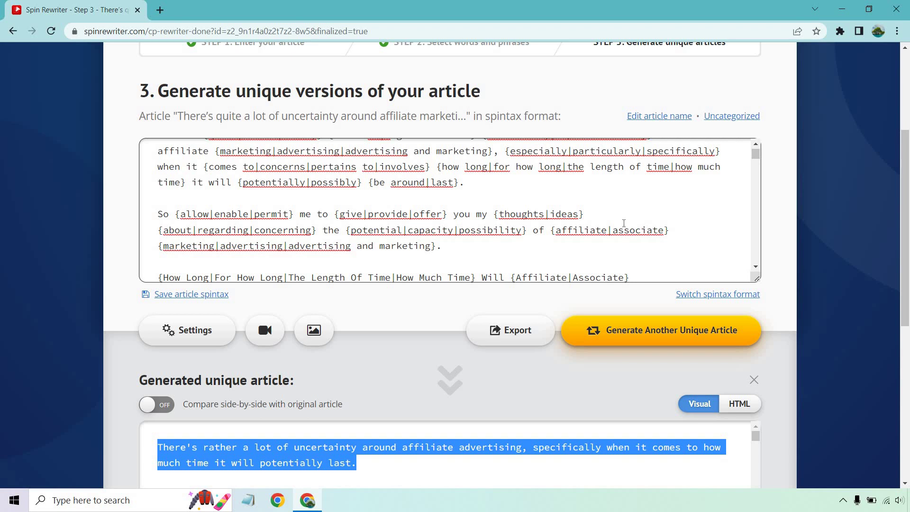
Go back up to the edited first spintax paragraph ending in 'last'.
scroll(559, 206, "up", 1)
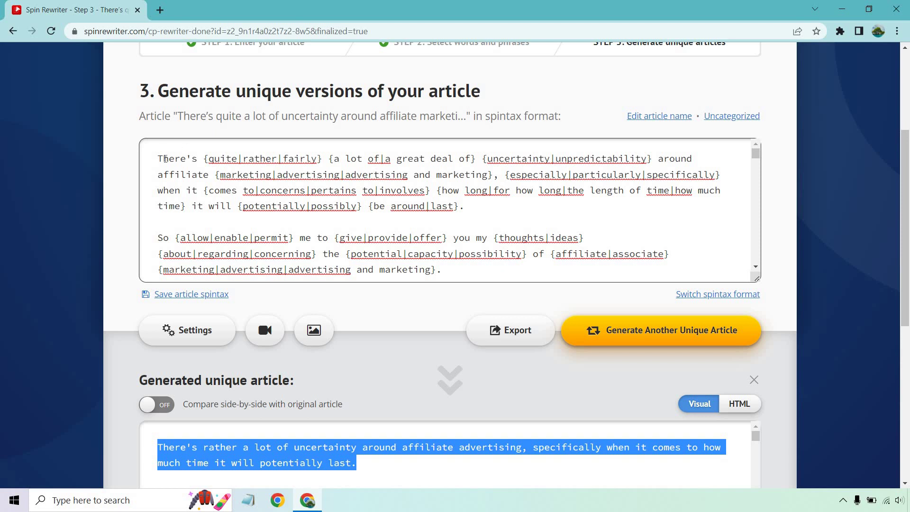
left_click_drag(158, 155, 464, 205)
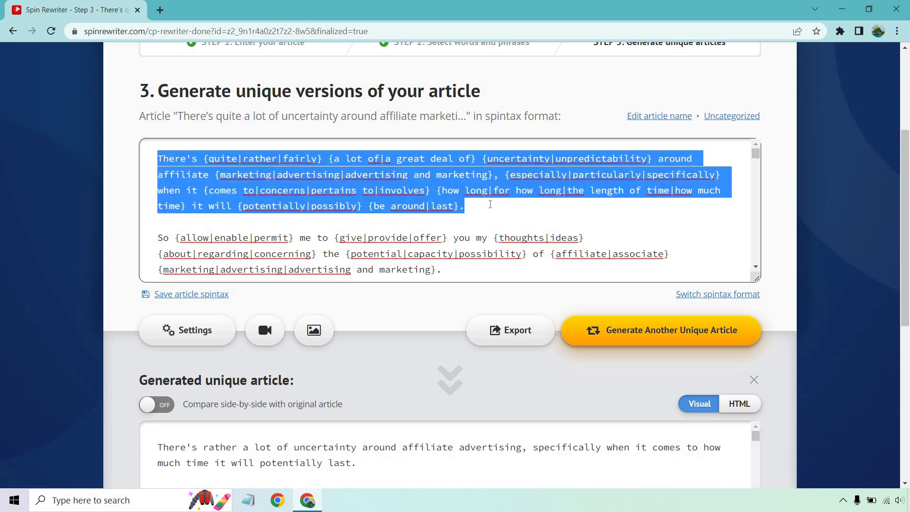
left_click(490, 205)
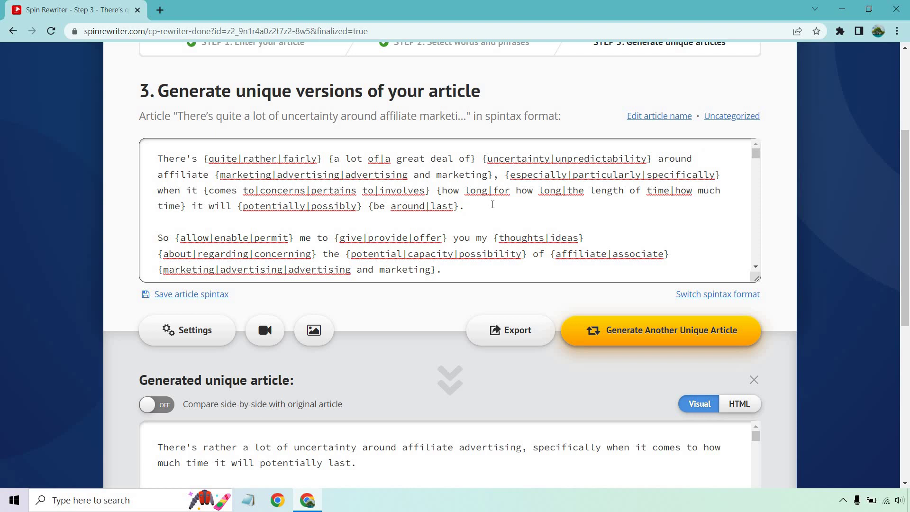
Delete 'associate' from the second paragraph's synonym set and generate a new version.
scroll(492, 204, "down", 2)
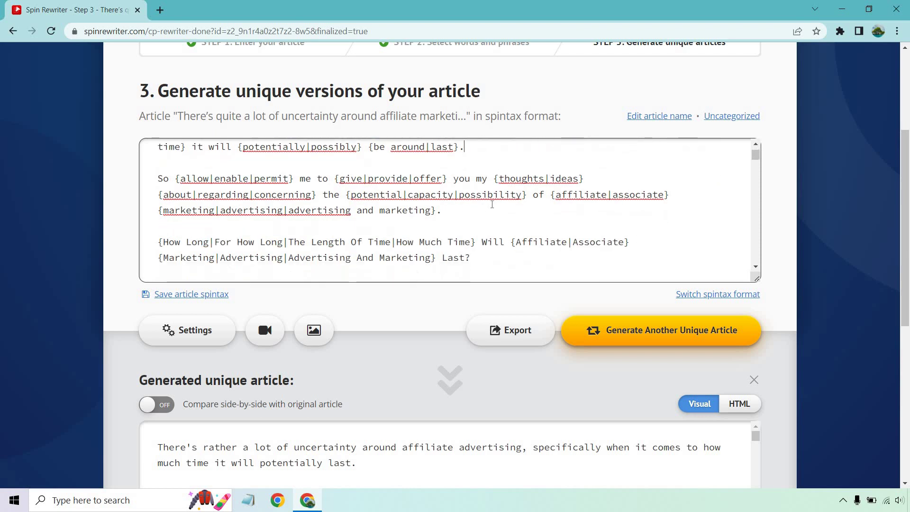
scroll(492, 205, "up", 2)
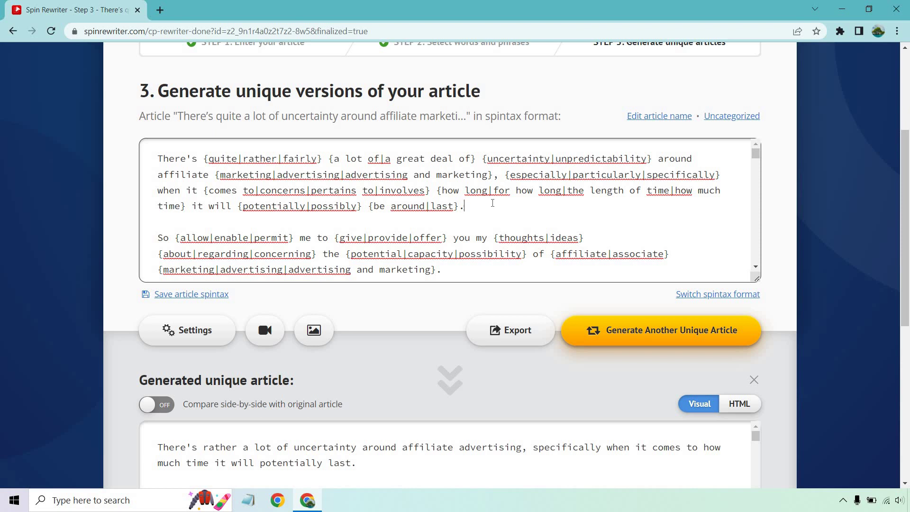
scroll(495, 206, "down", 2)
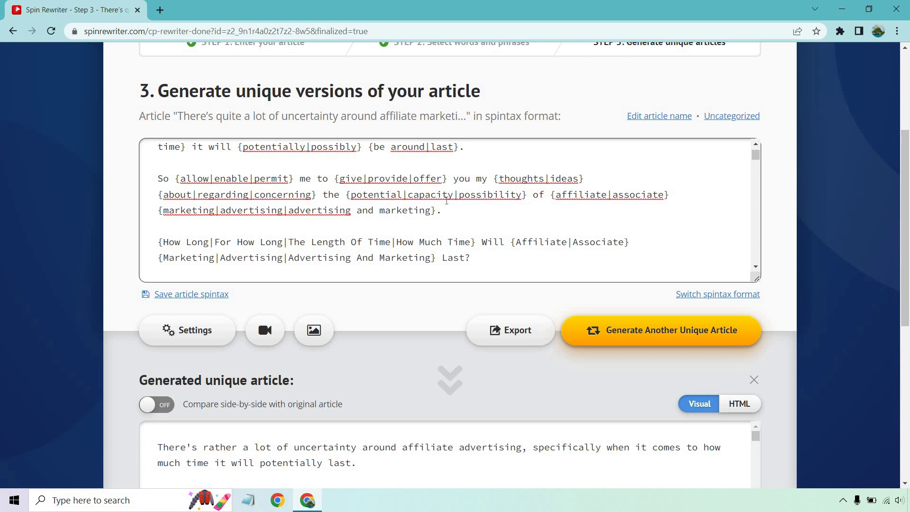
double_click(625, 194)
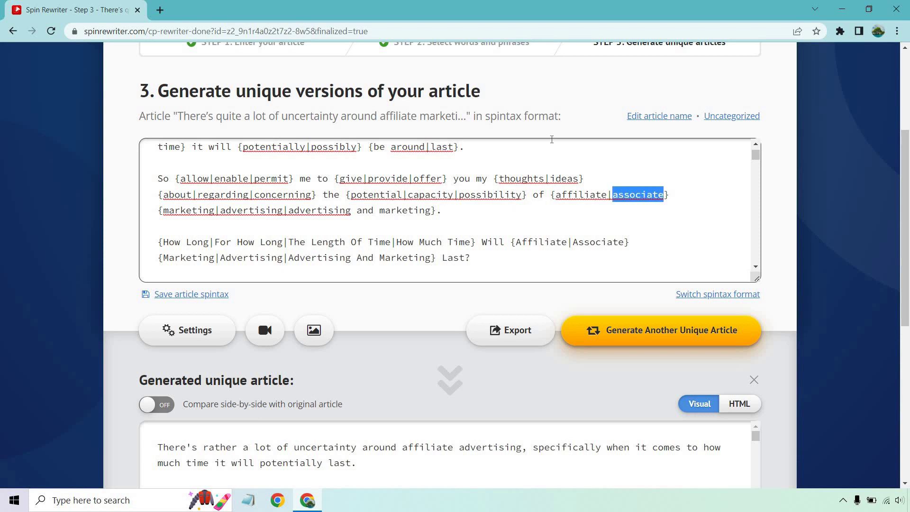
key("BackSpace")
key("BackSpace")
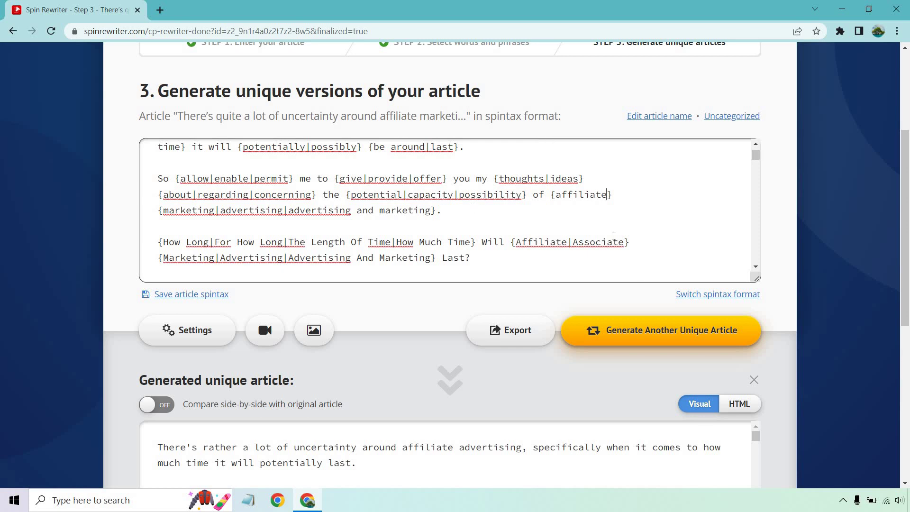
left_click(663, 330)
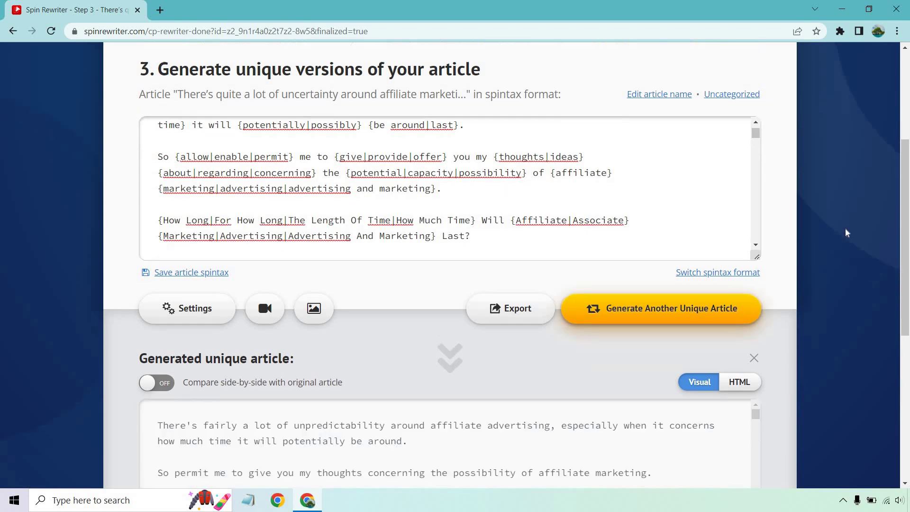
Remove 'possibility' from the potential synonym set and generate another unique version.
scroll(845, 228, "down", 1)
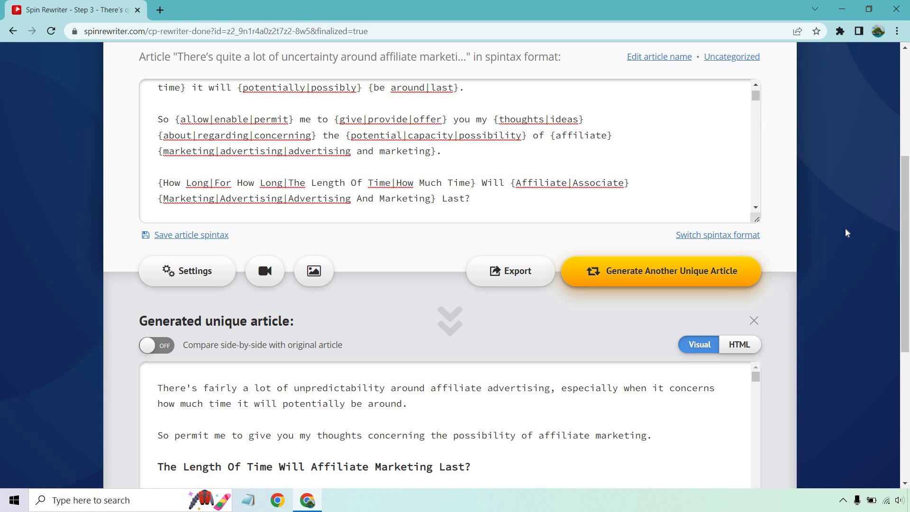
scroll(845, 228, "up", 1)
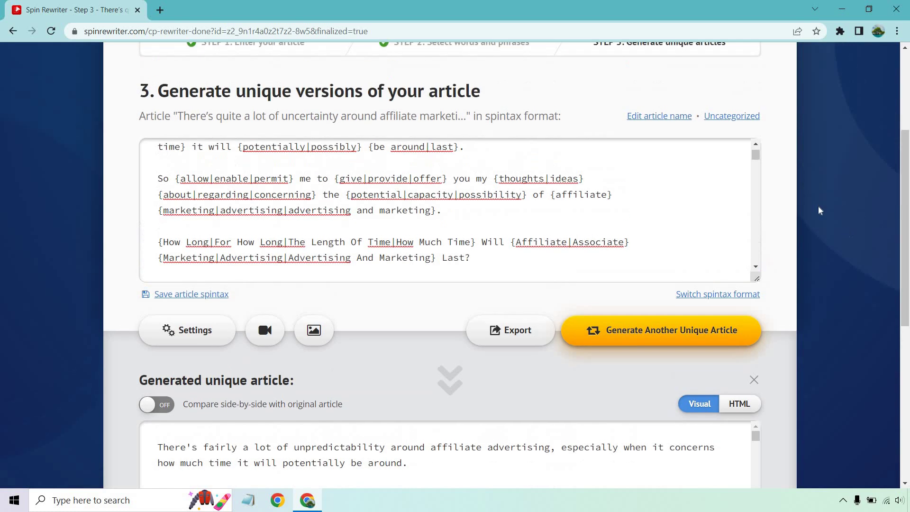
double_click(488, 198)
key("BackSpace")
key("BackSpace")
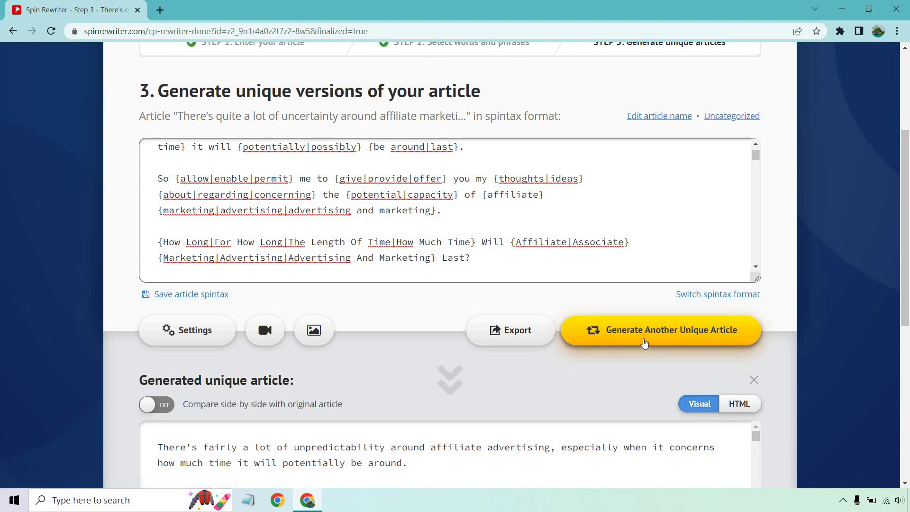
left_click(664, 330)
scroll(841, 183, "down", 1)
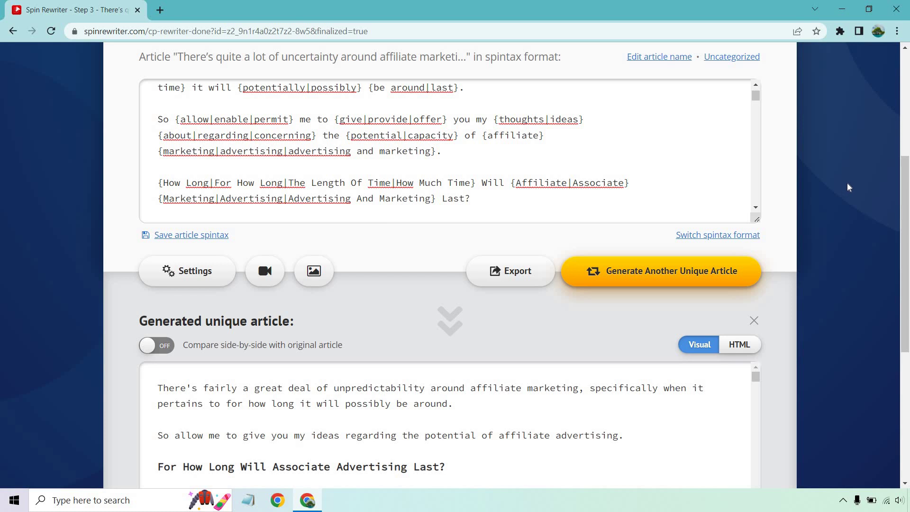
scroll(847, 185, "down", 1)
scroll(847, 181, "up", 1)
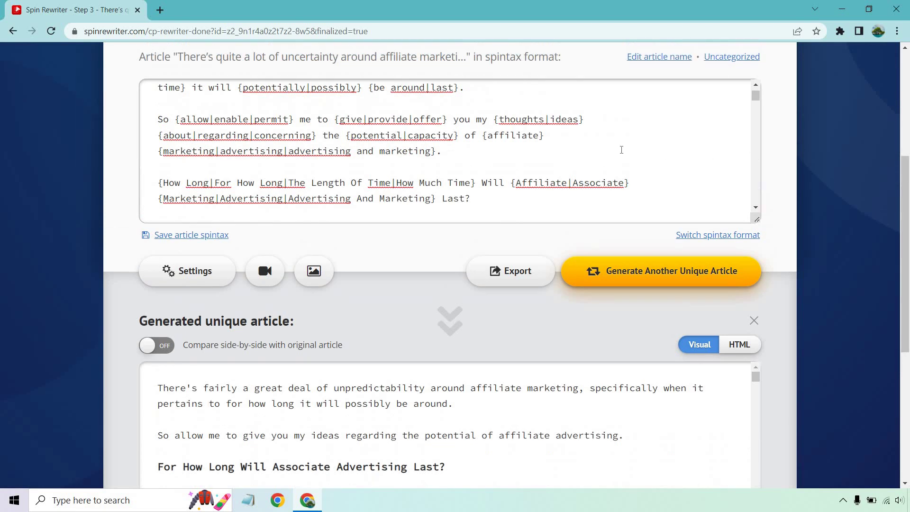
scroll(546, 150, "down", 1)
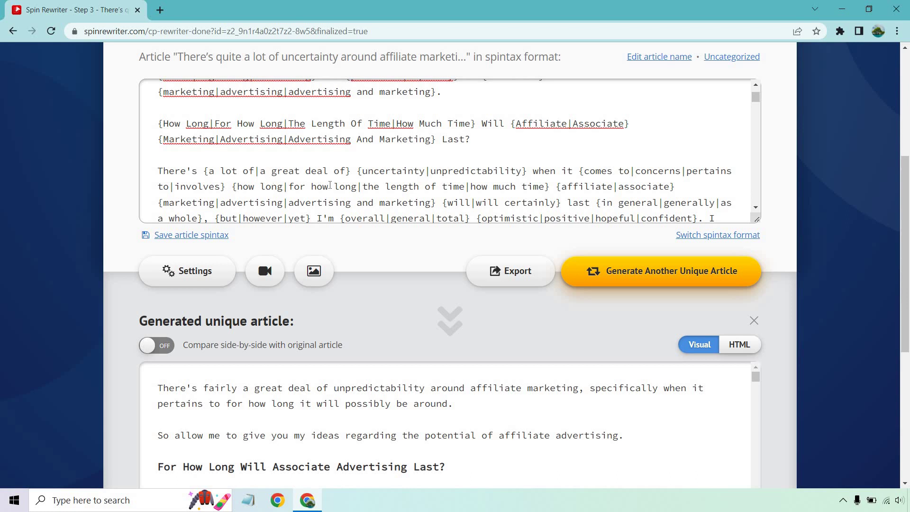
Remove the 'associate' and 'advertising and marketing' alternatives from the later spintax paragraph.
double_click(631, 186)
key("BackSpace")
key("BackSpace")
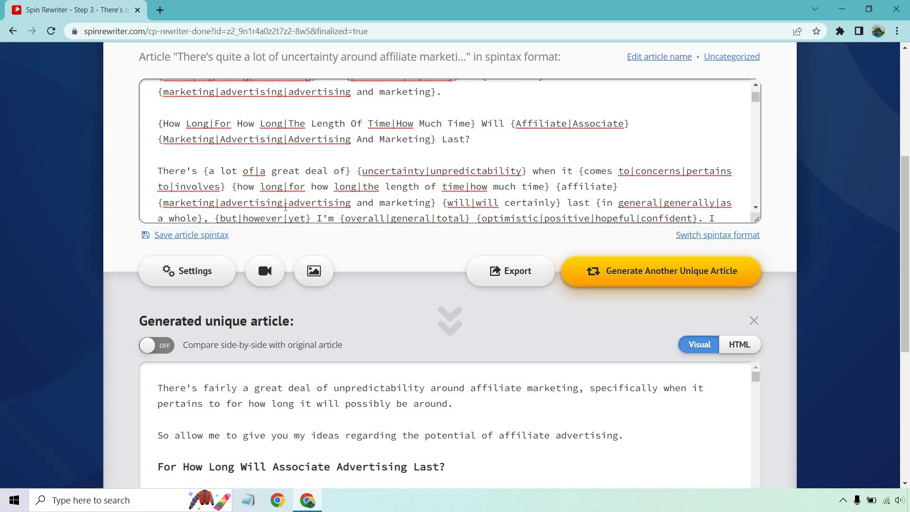
left_click_drag(284, 203, 431, 201)
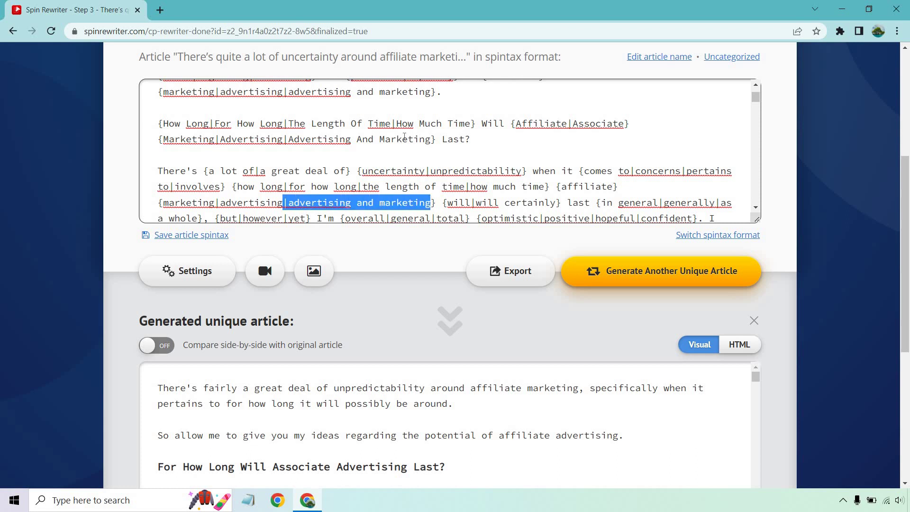
key("BackSpace")
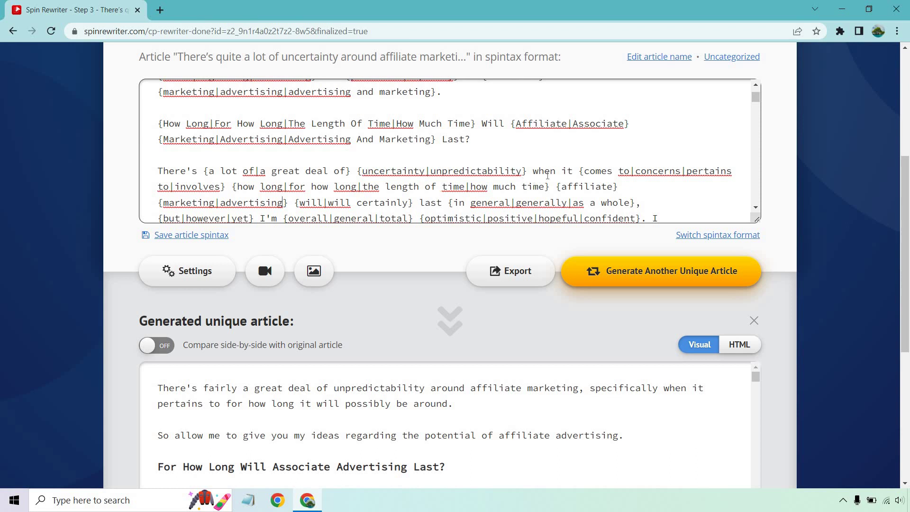
scroll(521, 170, "down", 2)
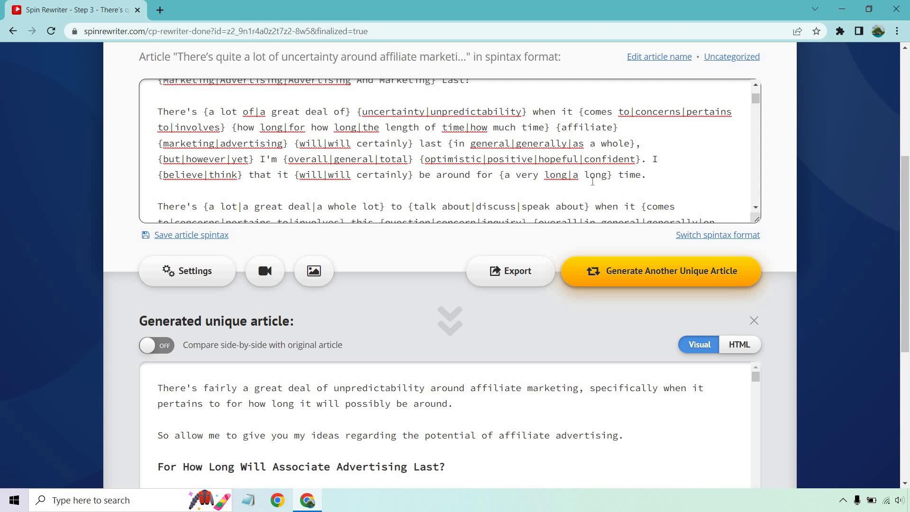
scroll(592, 181, "up", 2)
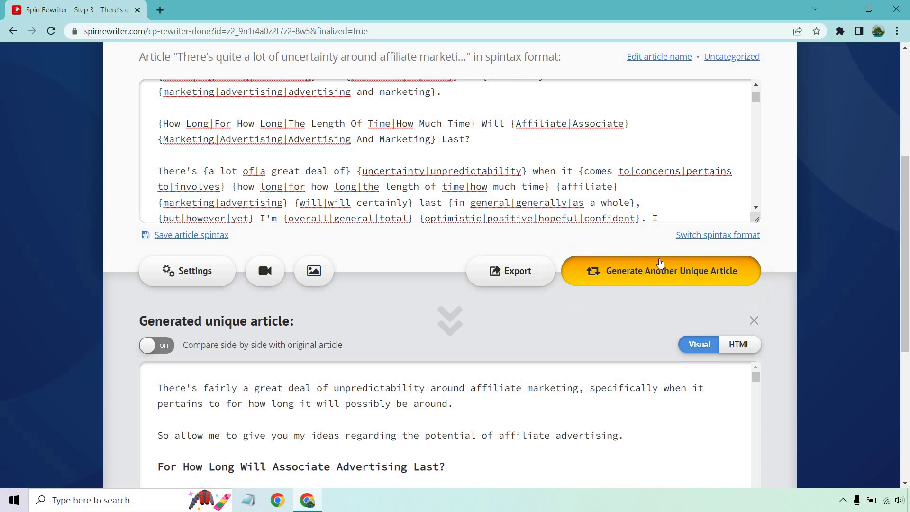
Generate a new unique version of the article and review the paragraph under its heading.
left_click(660, 264)
scroll(825, 208, "down", 1)
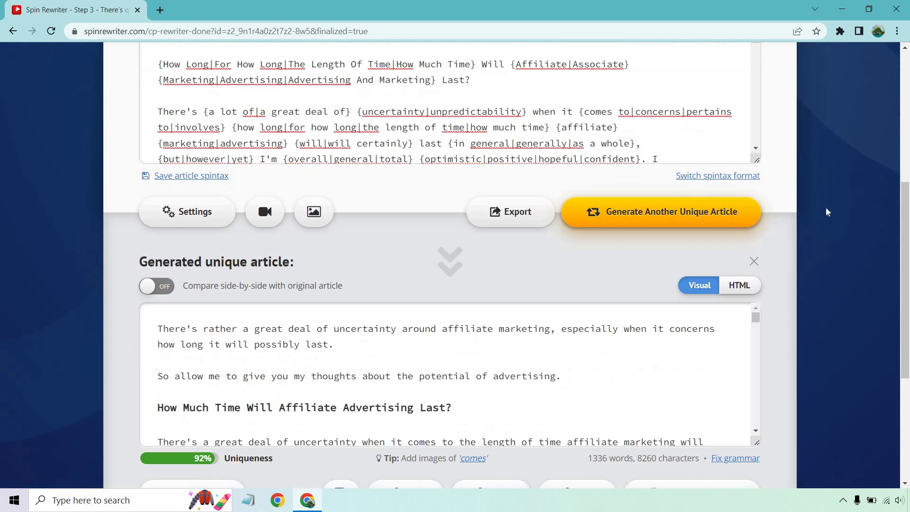
scroll(826, 212, "down", 1)
scroll(530, 293, "down", 1)
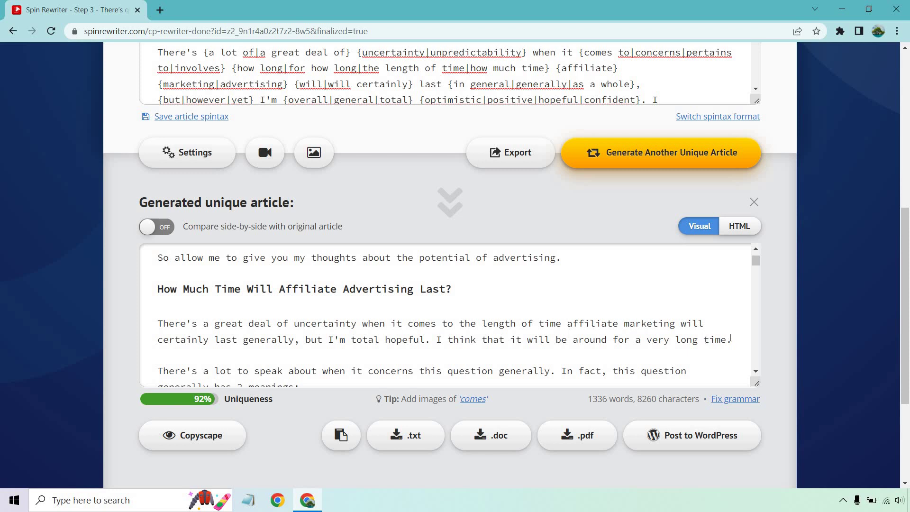
left_click_drag(732, 339, 156, 322)
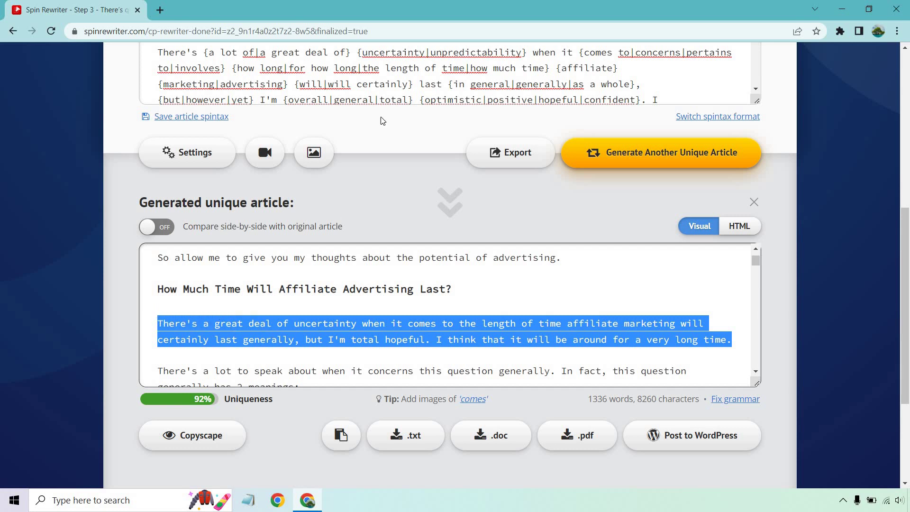
left_click(835, 173)
scroll(834, 173, "up", 1)
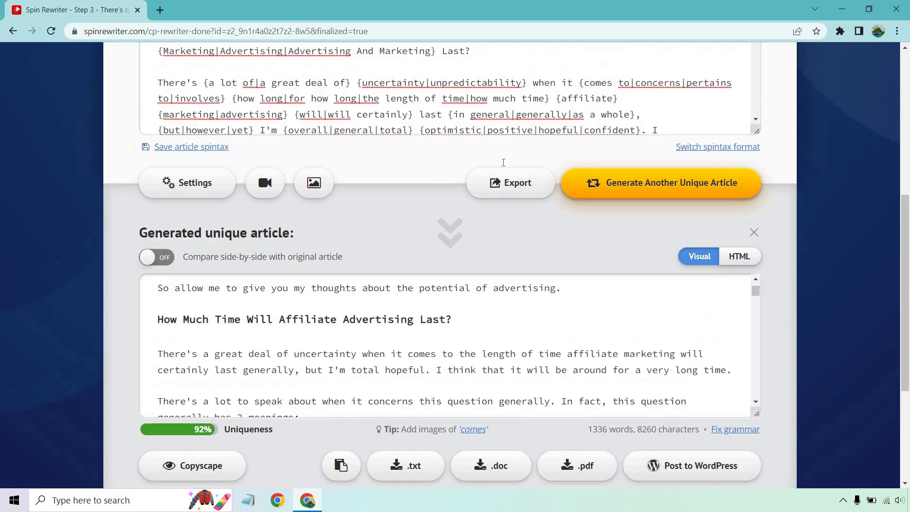
scroll(295, 96, "down", 1)
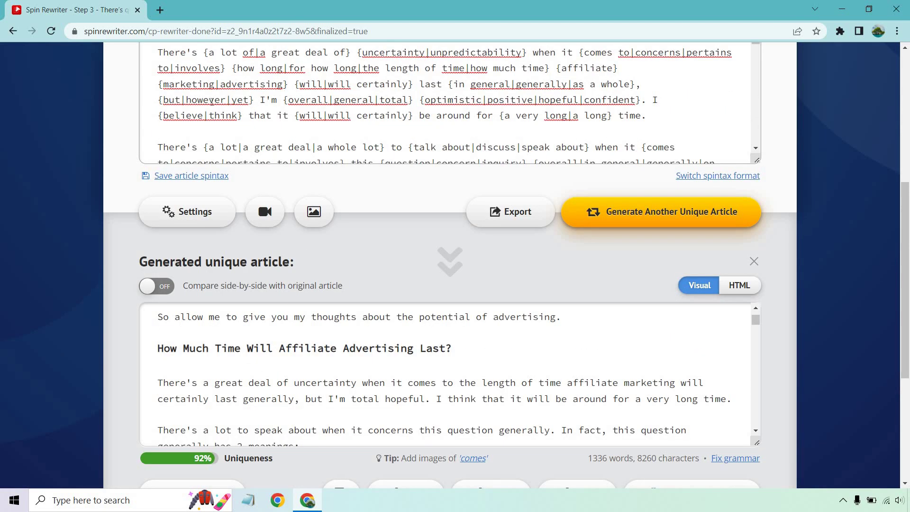
Change 'total' to 'totally' in the spintax and regenerate the article (92% unique, 1334 words).
left_click(406, 100)
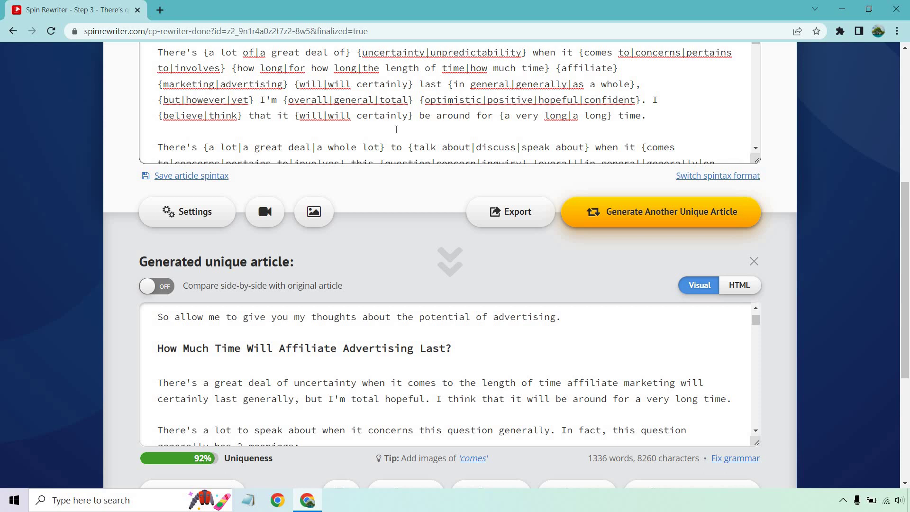
type("ly")
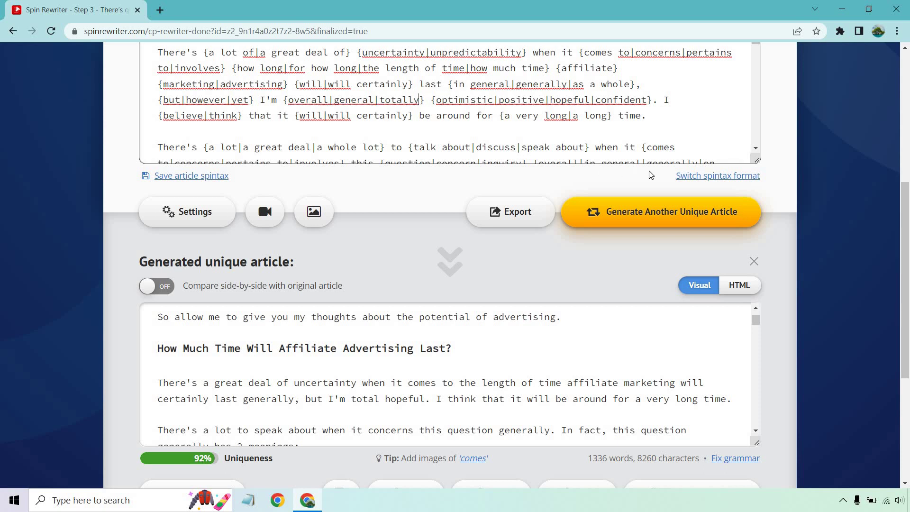
left_click(663, 212)
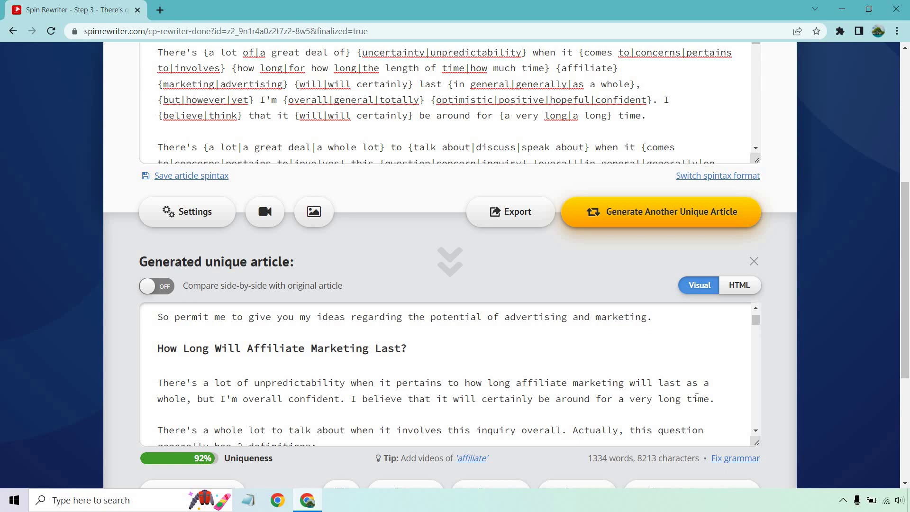
left_click_drag(717, 401, 157, 382)
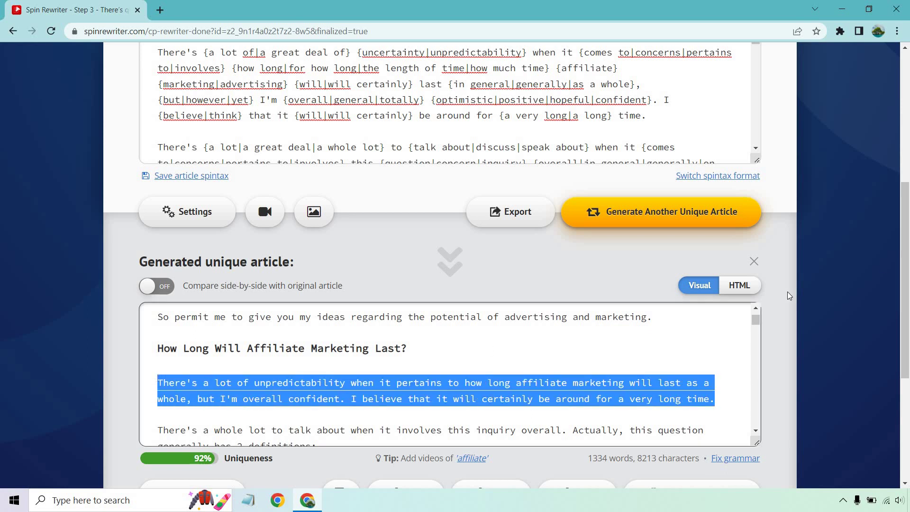
left_click(850, 200)
Go back to the first spintax paragraph and generate two more unique article versions.
scroll(849, 200, "up", 2)
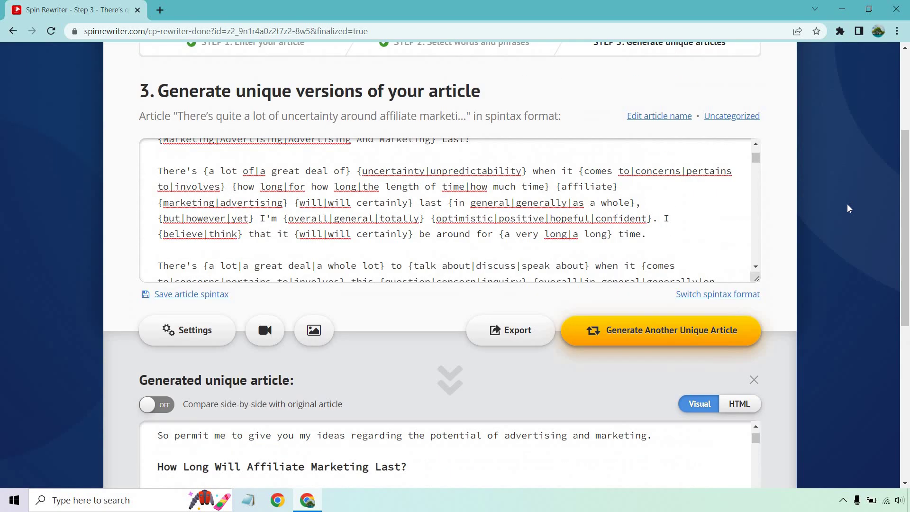
scroll(711, 217, "up", 3)
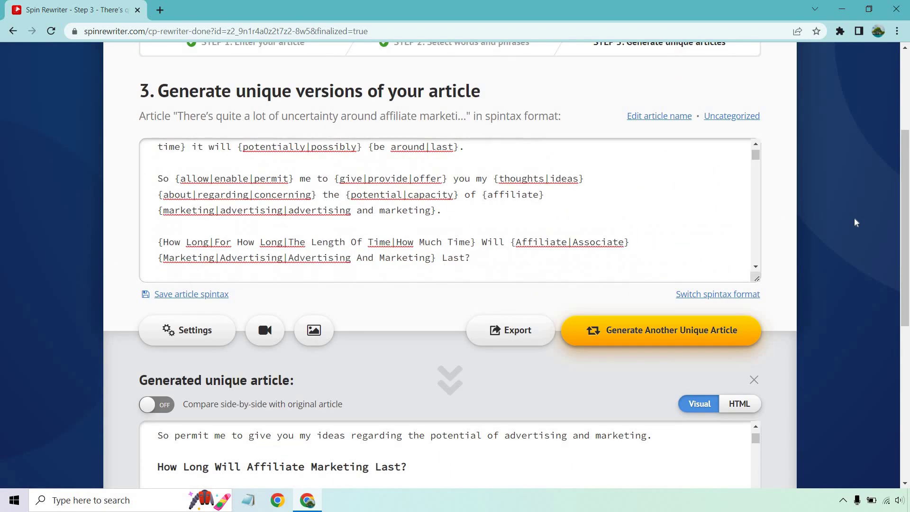
scroll(743, 217, "up", 2)
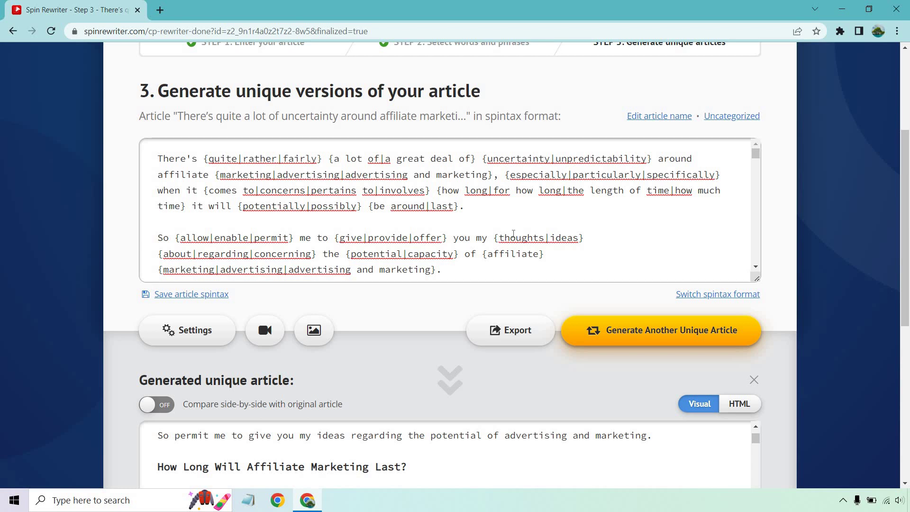
left_click_drag(481, 218, 138, 156)
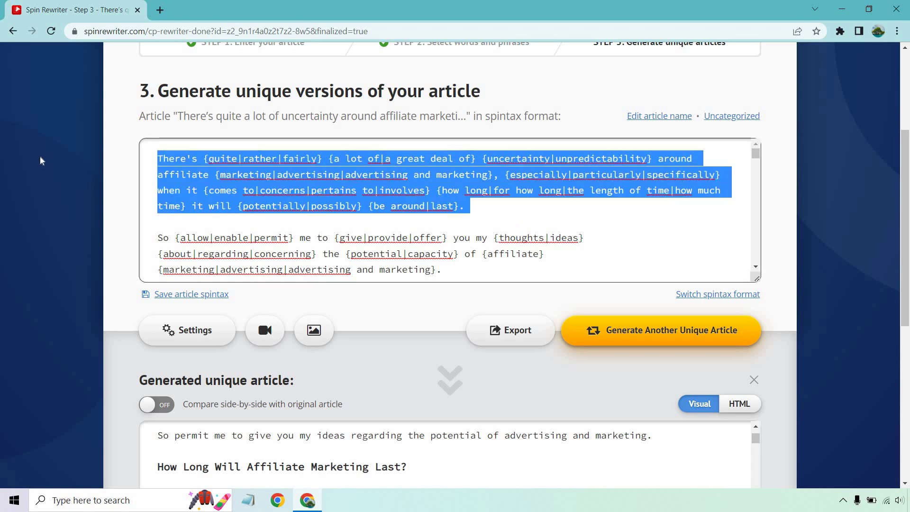
left_click(843, 194)
left_click(707, 342)
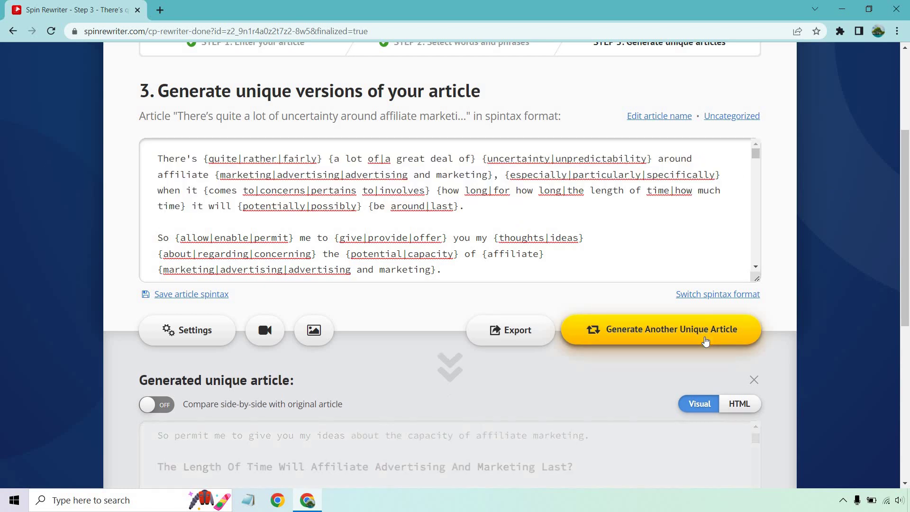
left_click(705, 341)
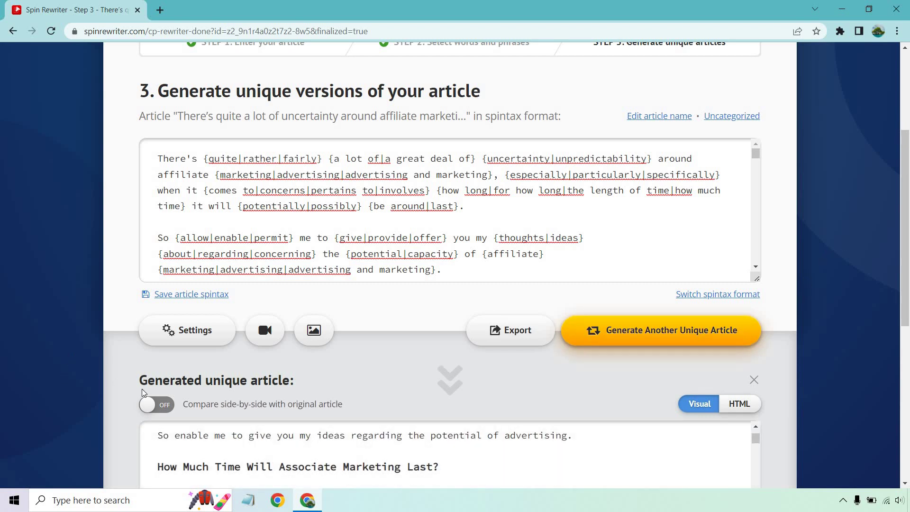
Turn on 'Compare side-by-side with original article' and scroll through both versions.
left_click(152, 404)
scroll(825, 206, "down", 5)
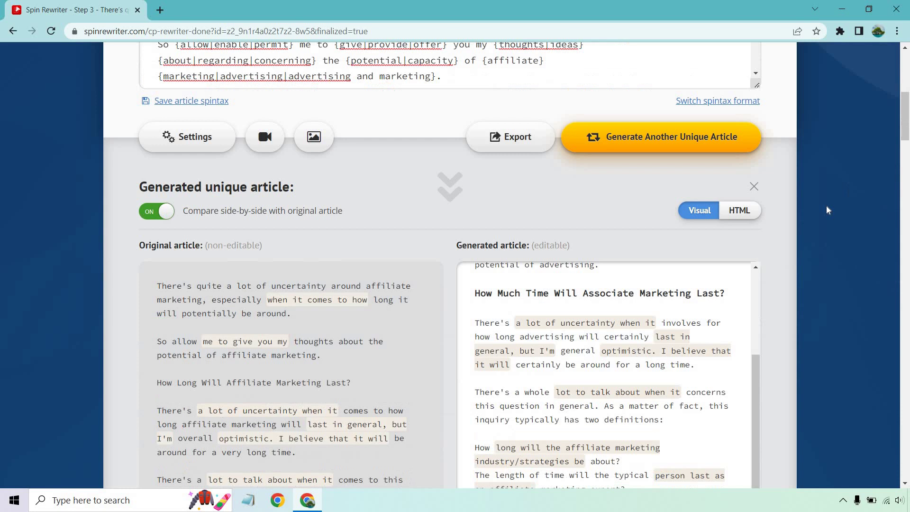
scroll(841, 274, "down", 1)
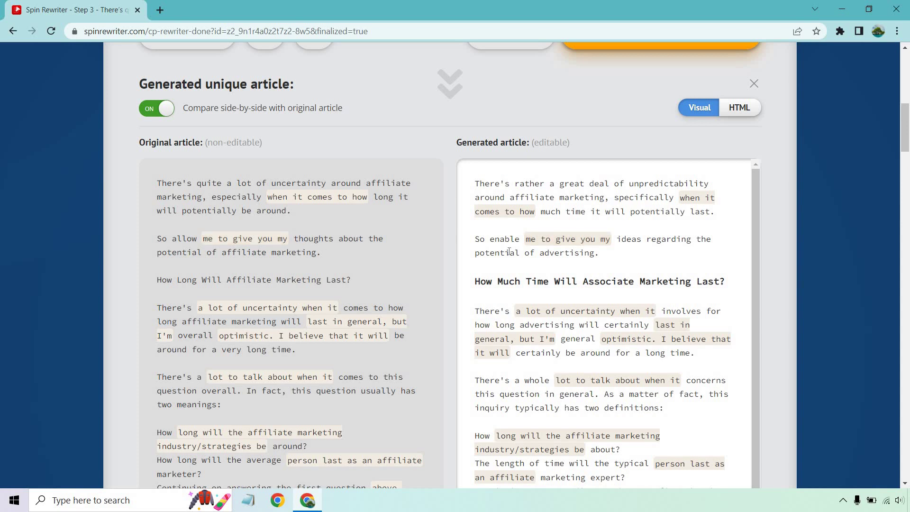
scroll(641, 274, "down", 5)
scroll(642, 274, "up", 5)
scroll(883, 254, "down", 9)
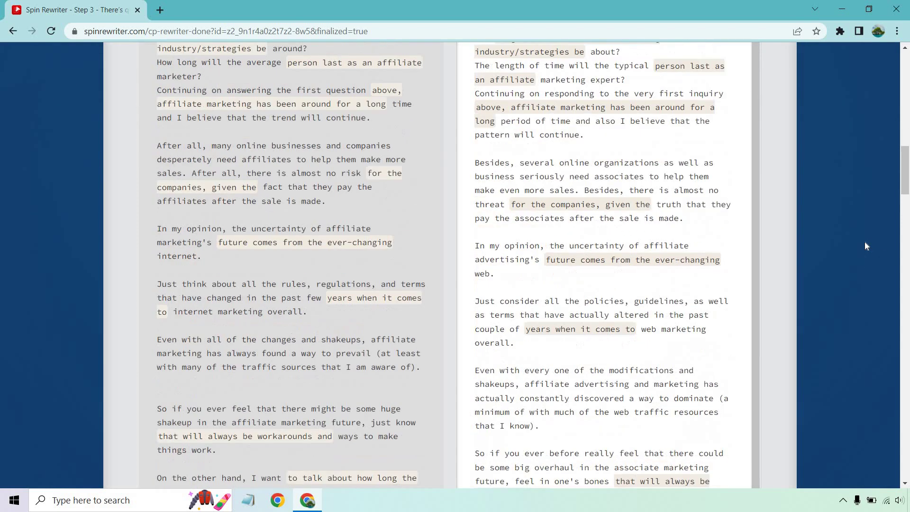
scroll(832, 264, "up", 2)
scroll(832, 264, "down", 5)
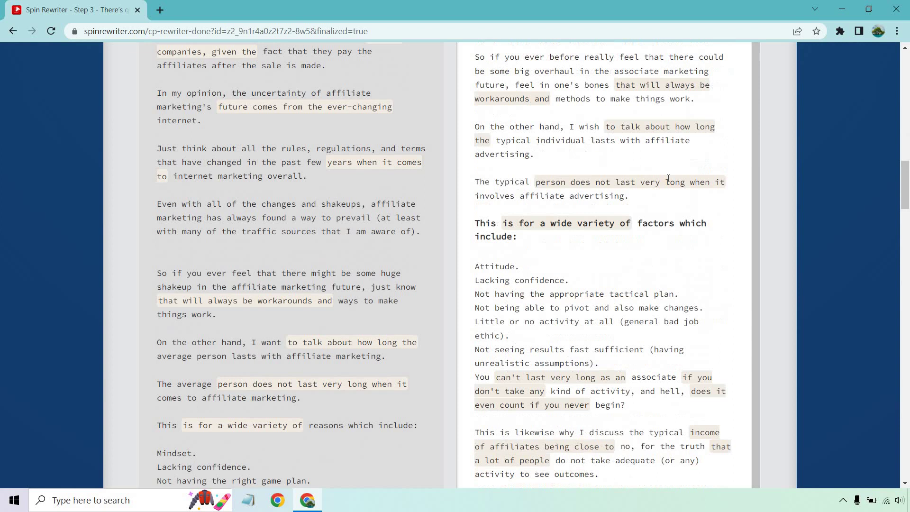
scroll(853, 222, "up", 15)
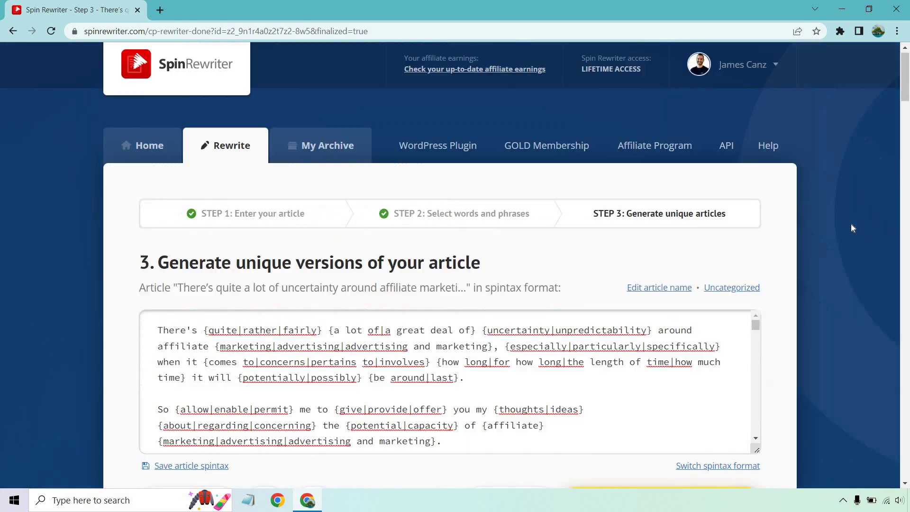
scroll(850, 223, "down", 4)
scroll(849, 216, "up", 1)
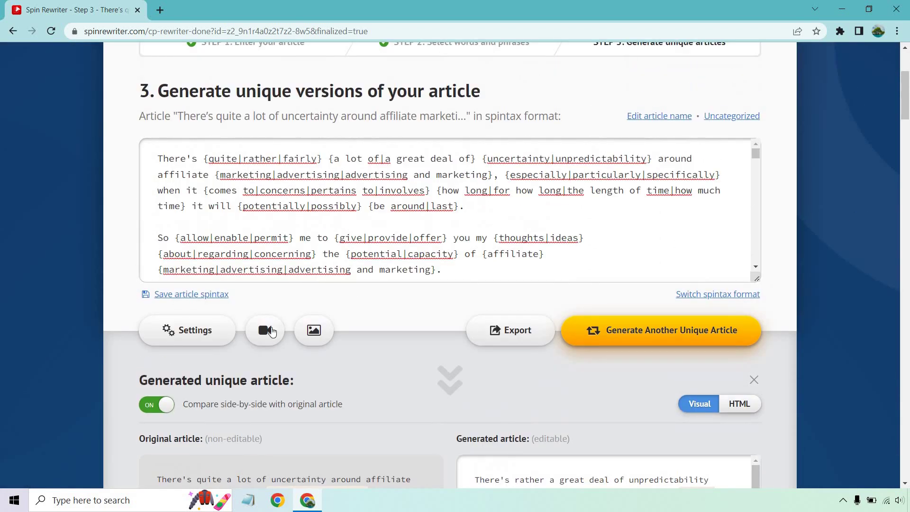
left_click(266, 330)
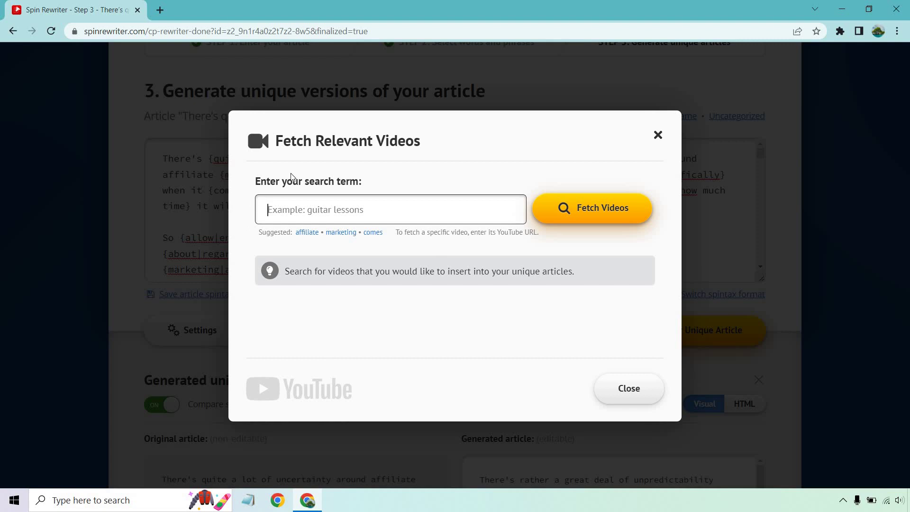
type("is affiliare m")
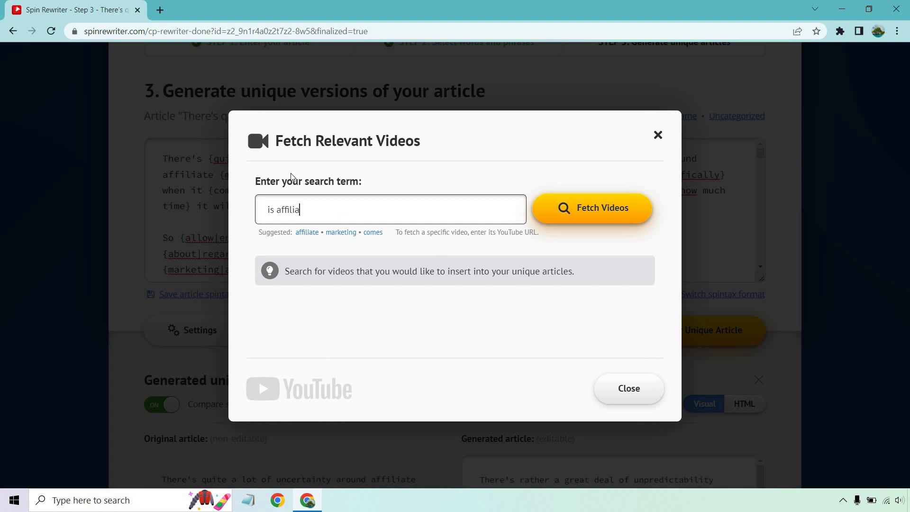
key("BackSpace")
key("BackSpace")
key("BackSpace")
key("BackSpace")
type("te marketing dead")
key("Return")
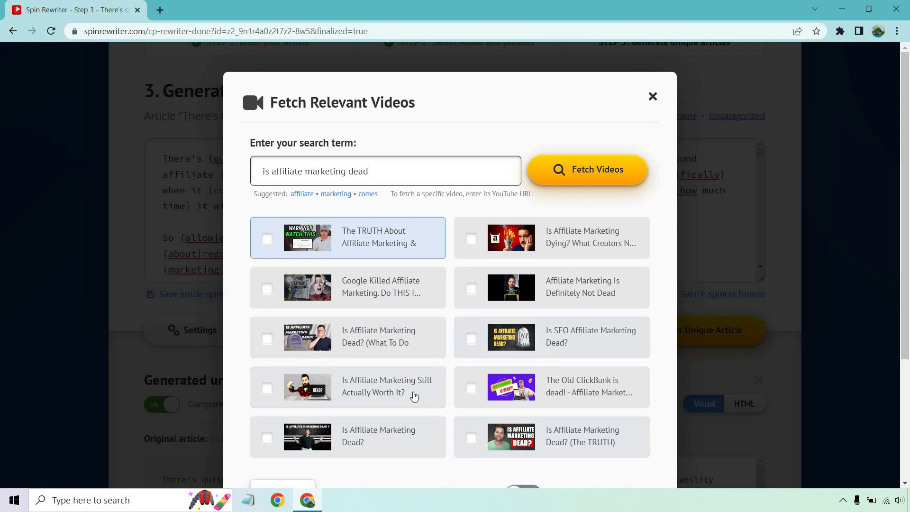
left_click(652, 96)
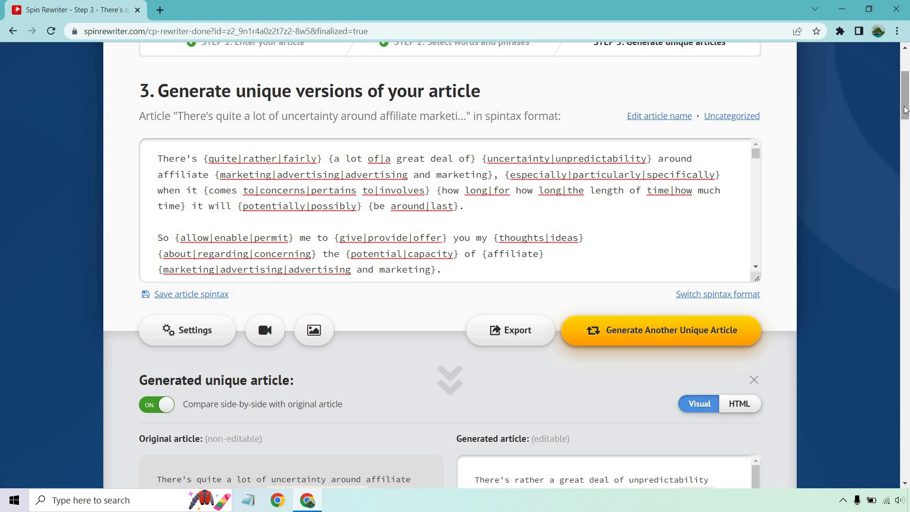
left_click_drag(906, 109, 905, 114)
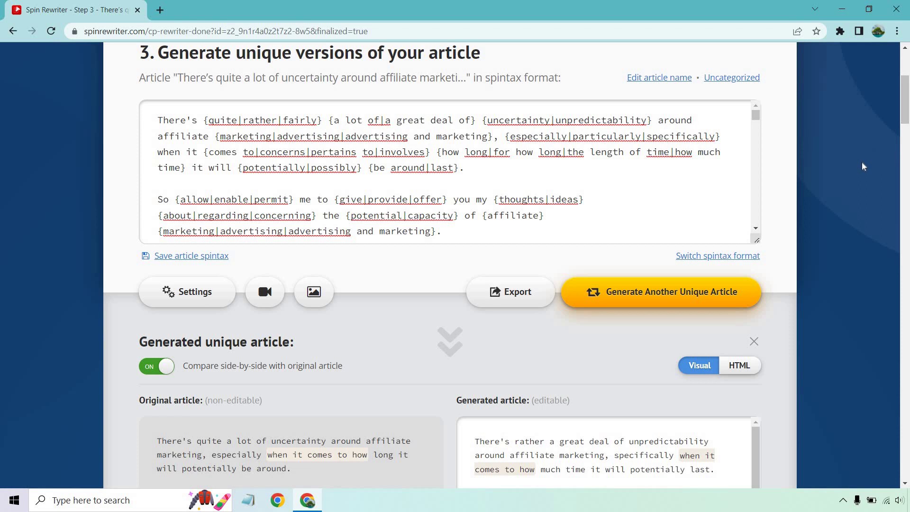